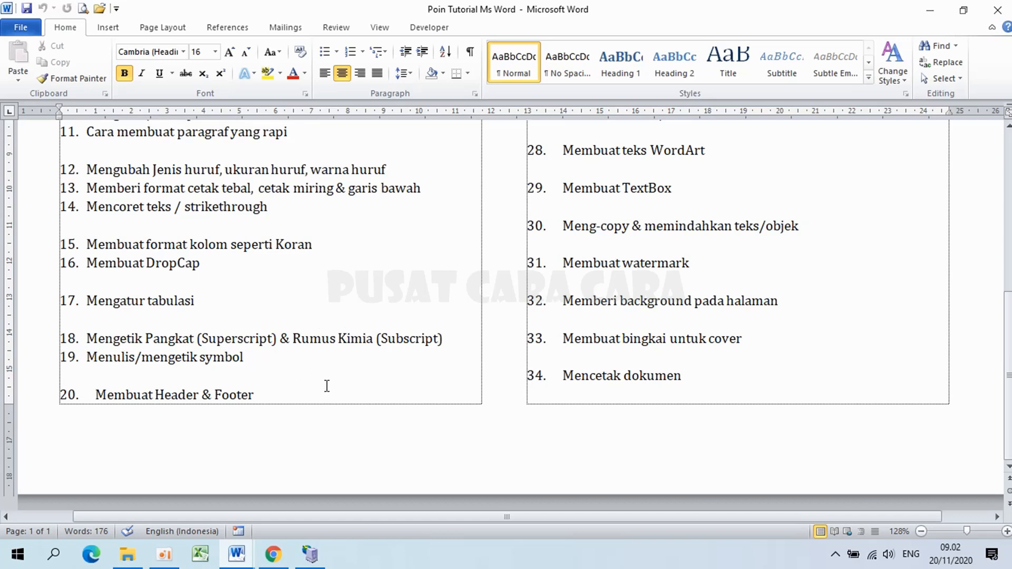
- Switch to the Contoh Modul document and examine the header and footer on its first pages
left_click_drag(96, 395, 263, 407)
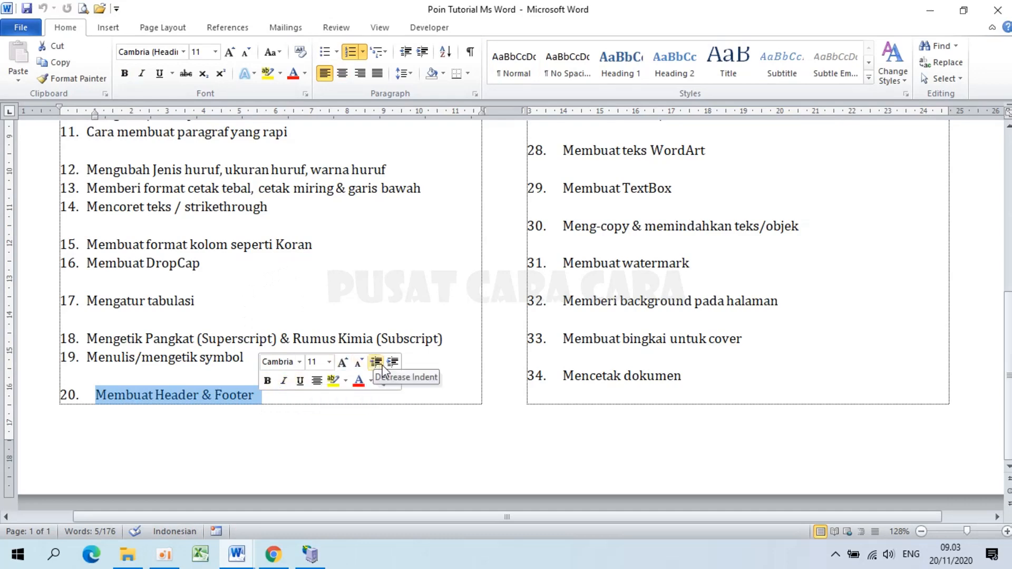
left_click(237, 556)
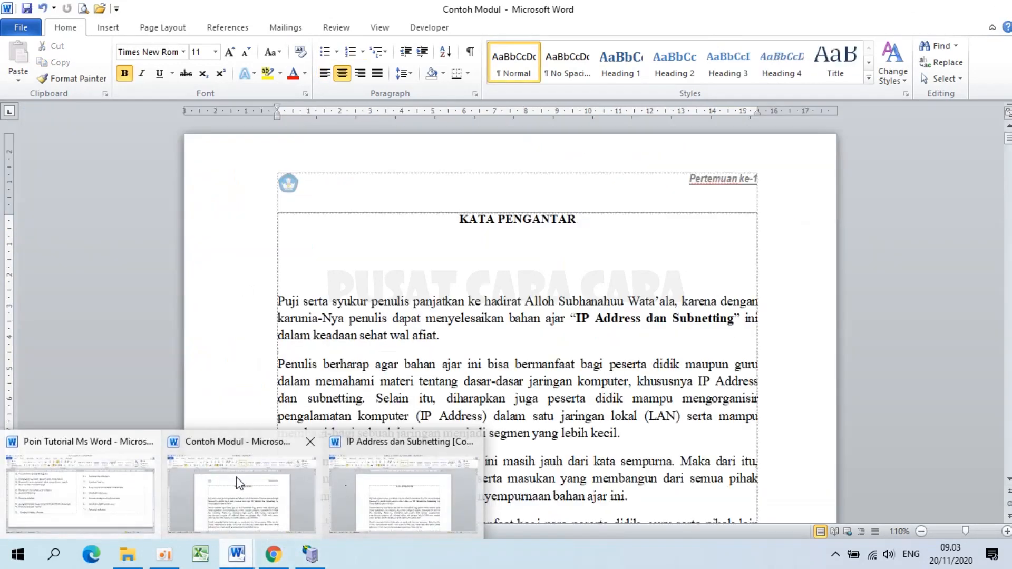
left_click(236, 477)
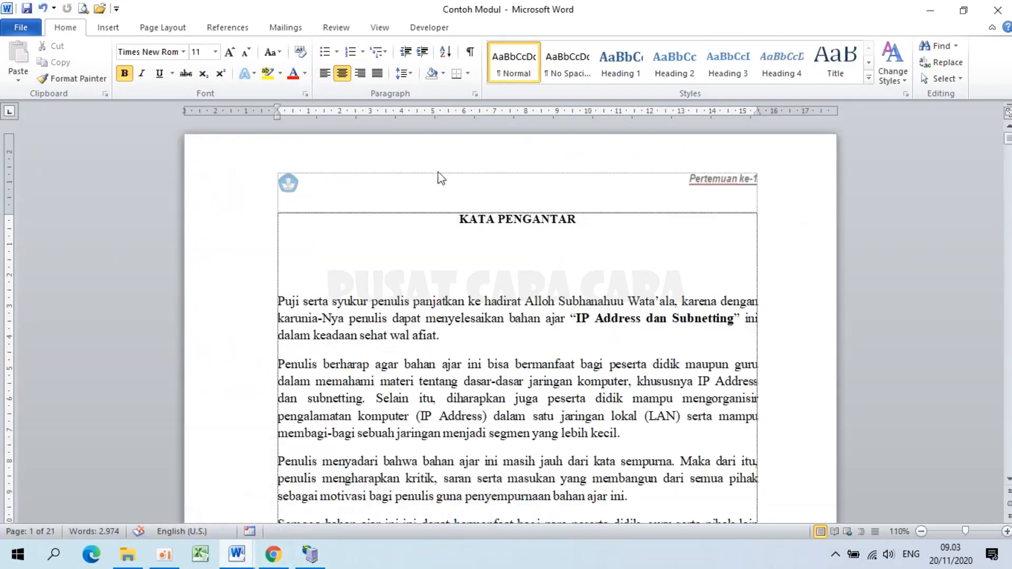
scroll(529, 225, "down", 15)
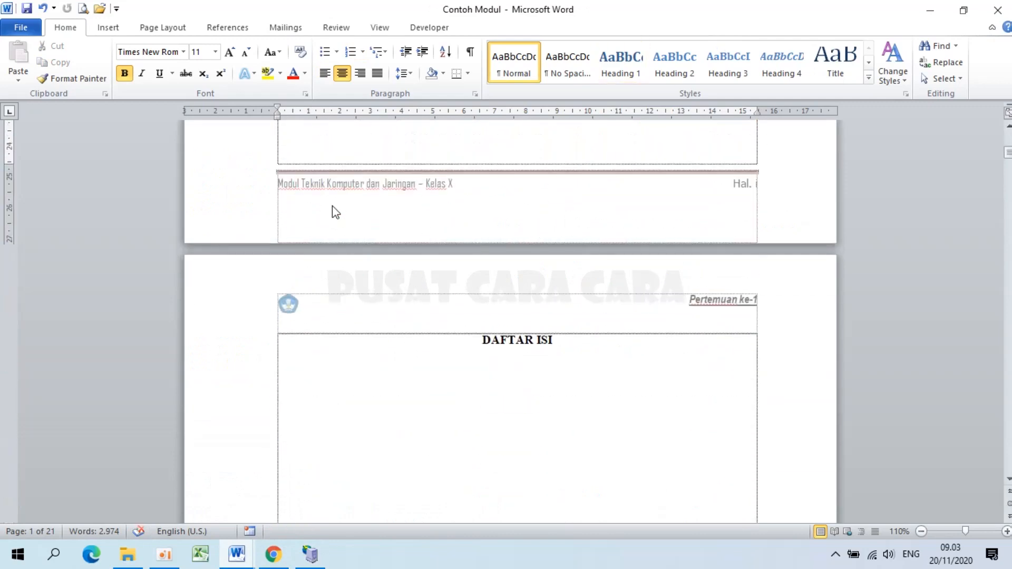
scroll(333, 209, "up", 15)
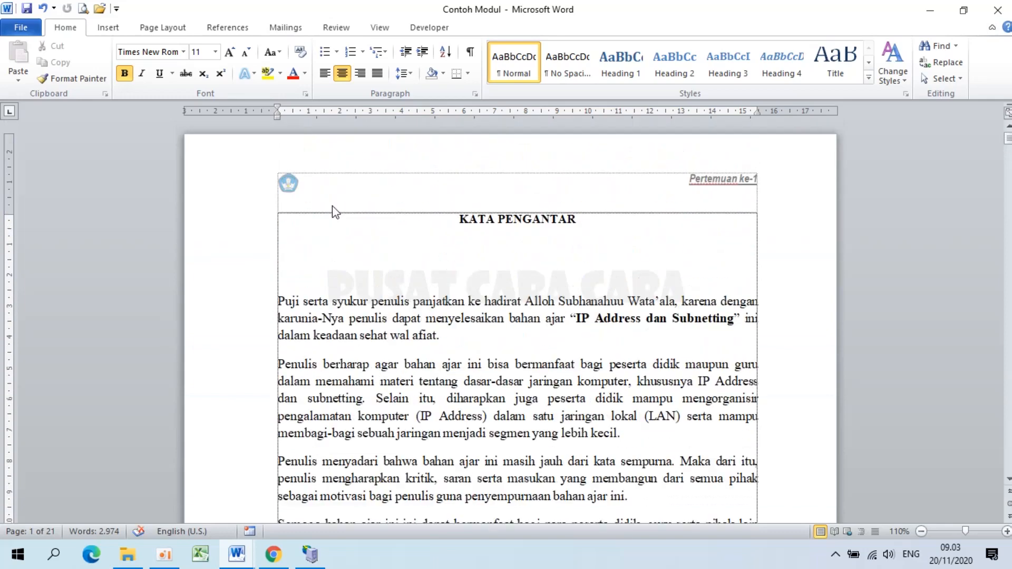
scroll(366, 296, "down", 15)
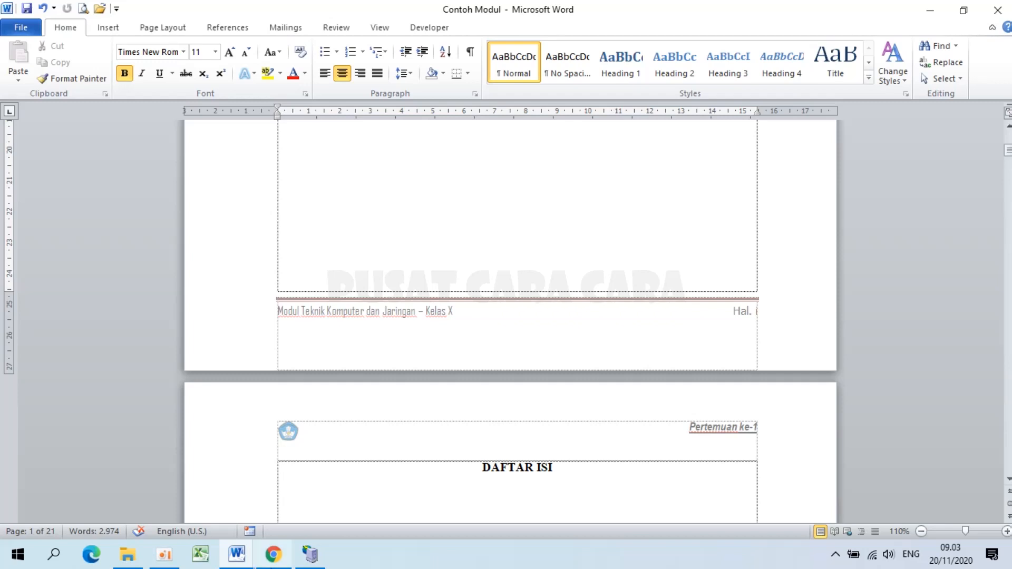
- Switch to the IP Address dan Subnetting document and look over its first pages for an existing header or footer
left_click(237, 554)
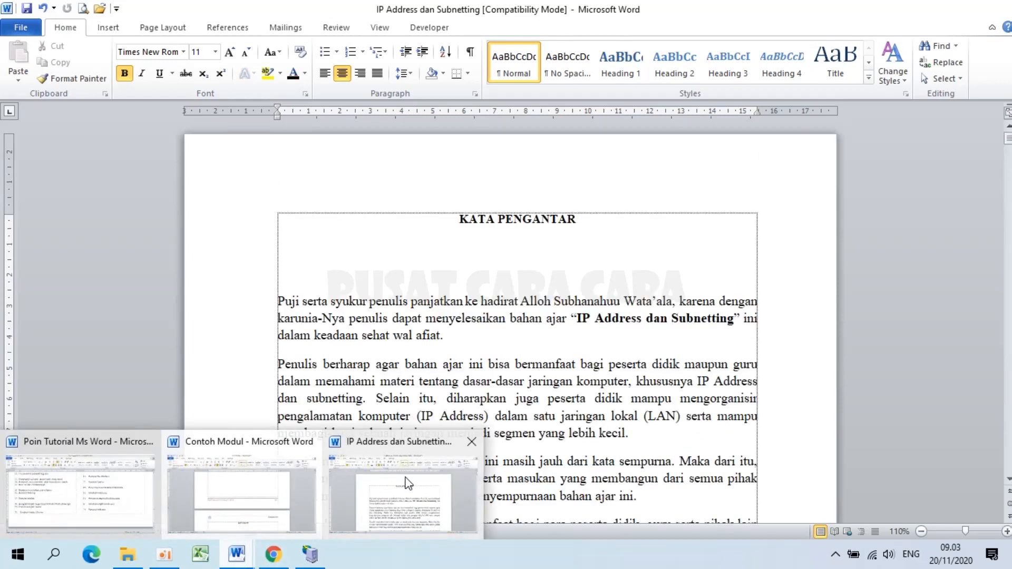
left_click(401, 477)
scroll(548, 261, "down", 10)
scroll(549, 260, "down", 5)
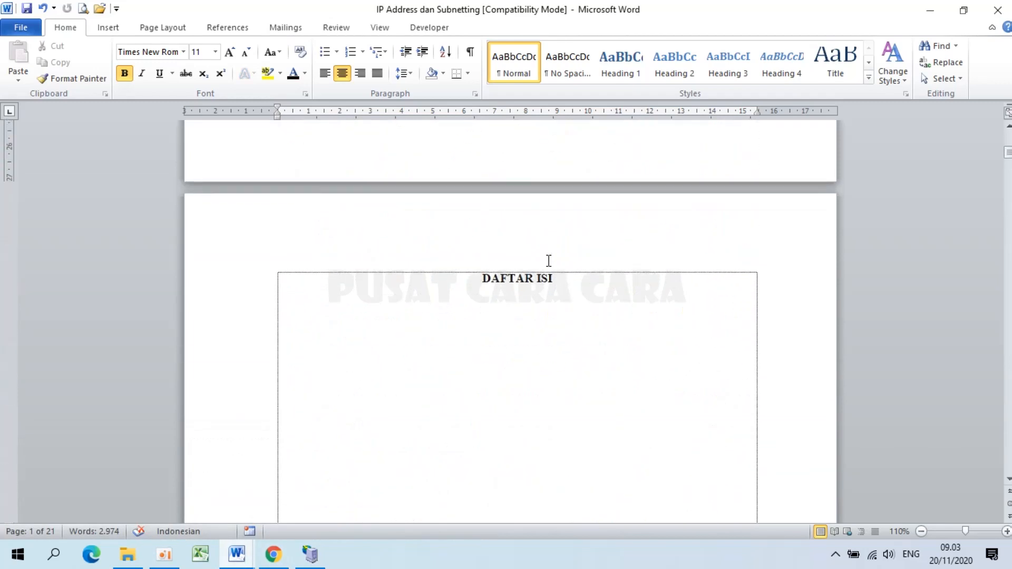
scroll(549, 260, "up", 15)
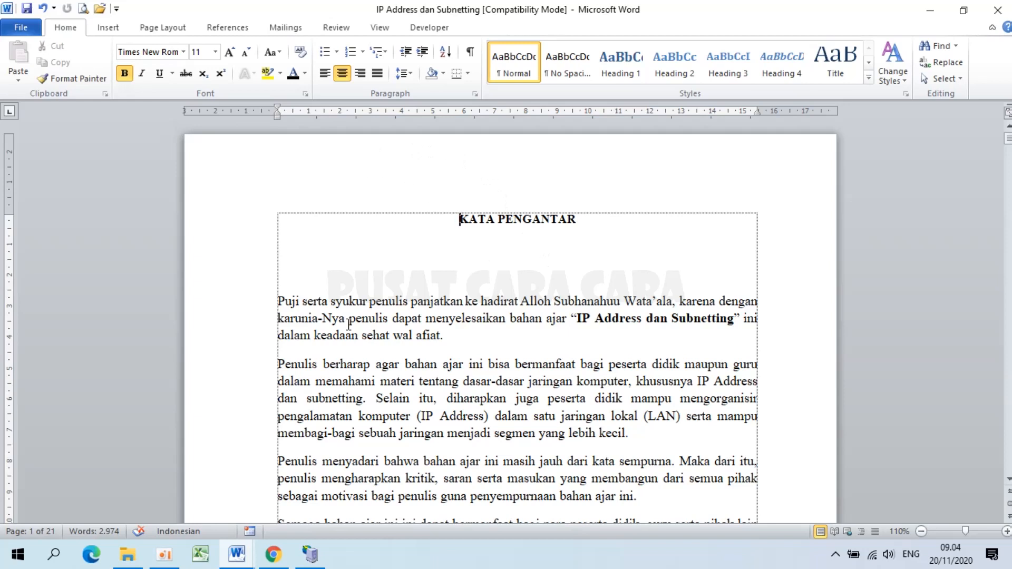
- Insert a Blank built-in header containing the text "Pertemuan ke-1"
left_click(109, 28)
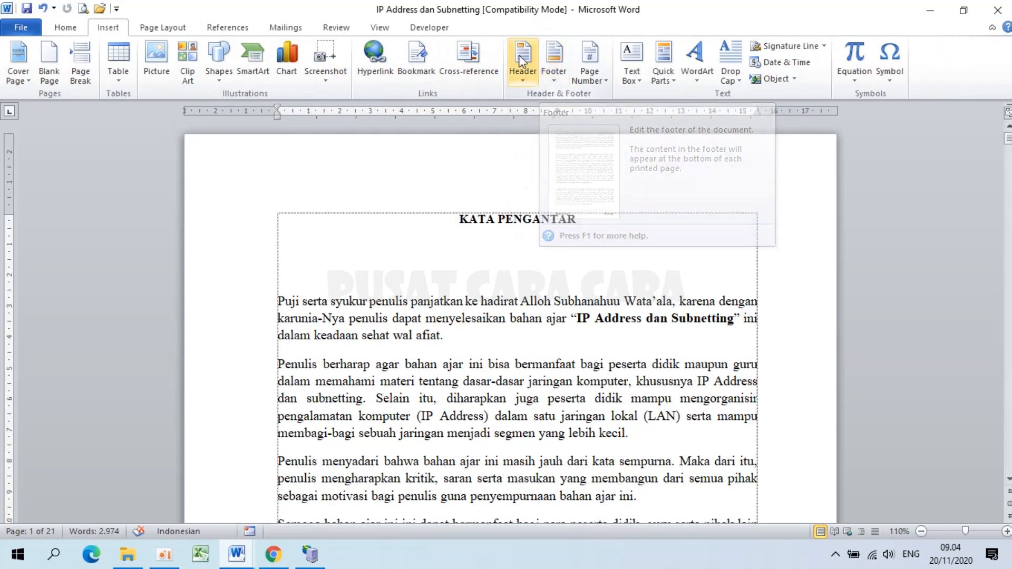
left_click(523, 67)
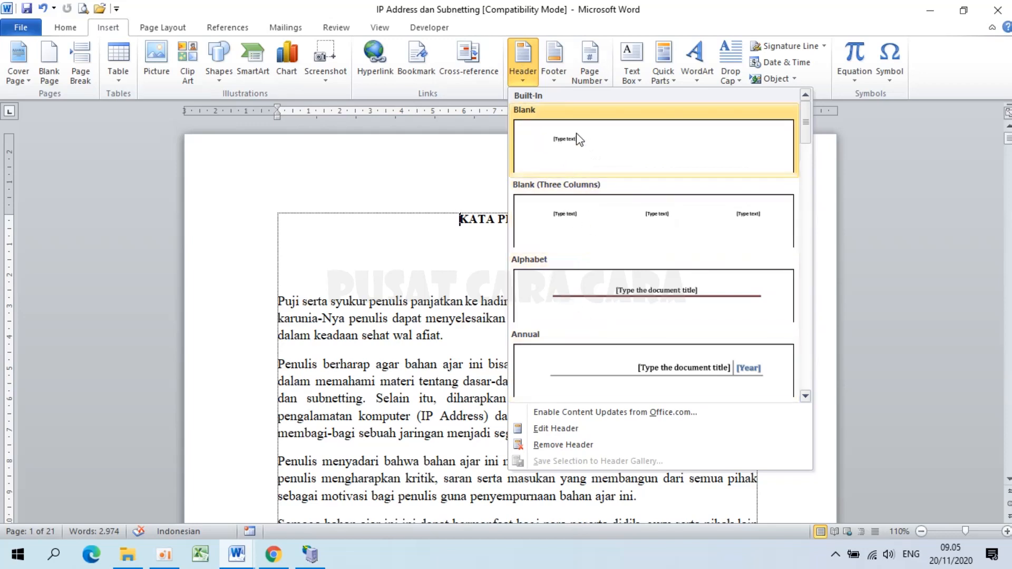
left_click(588, 156)
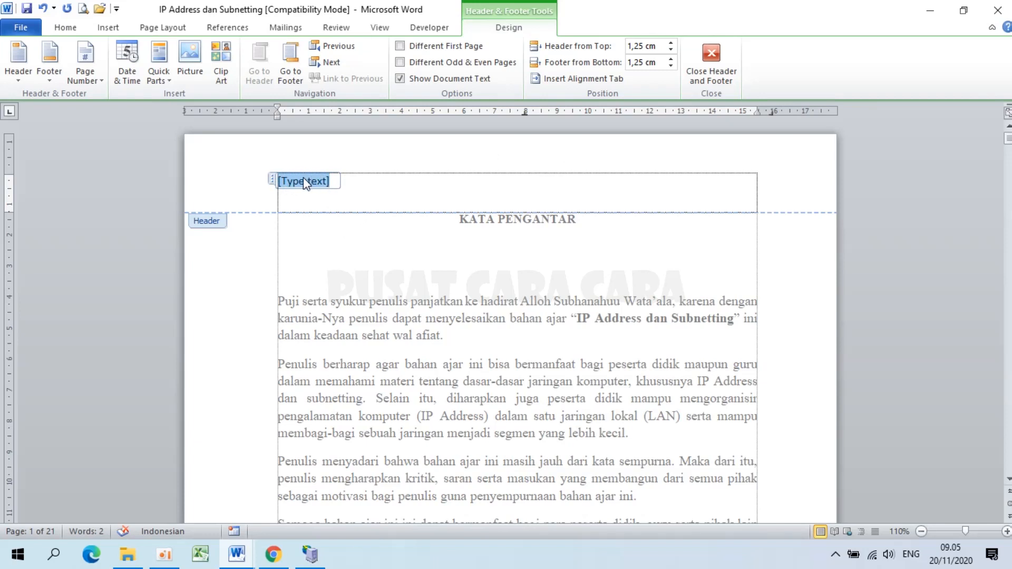
type("p")
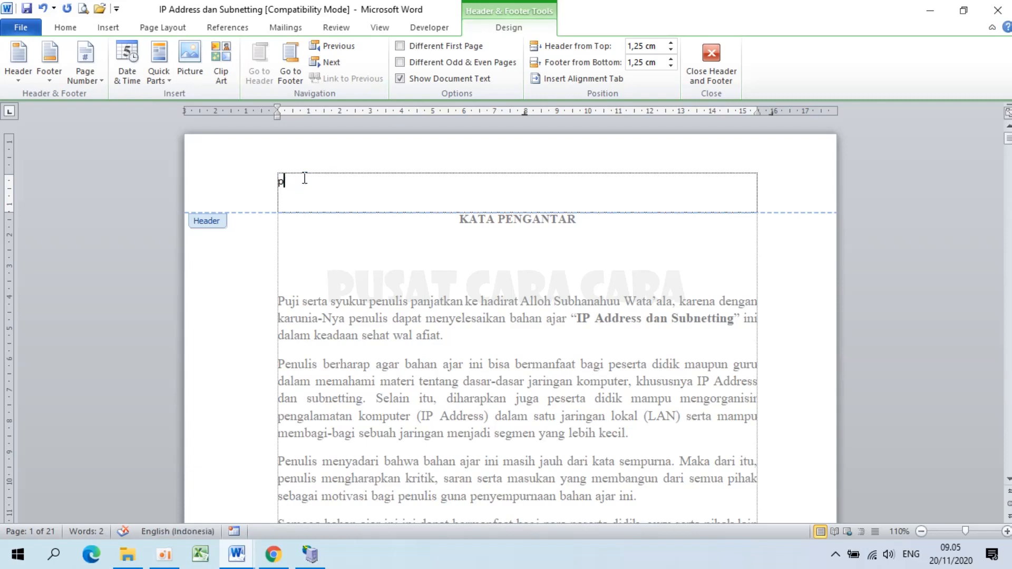
type("ERTEMUAN ke-1")
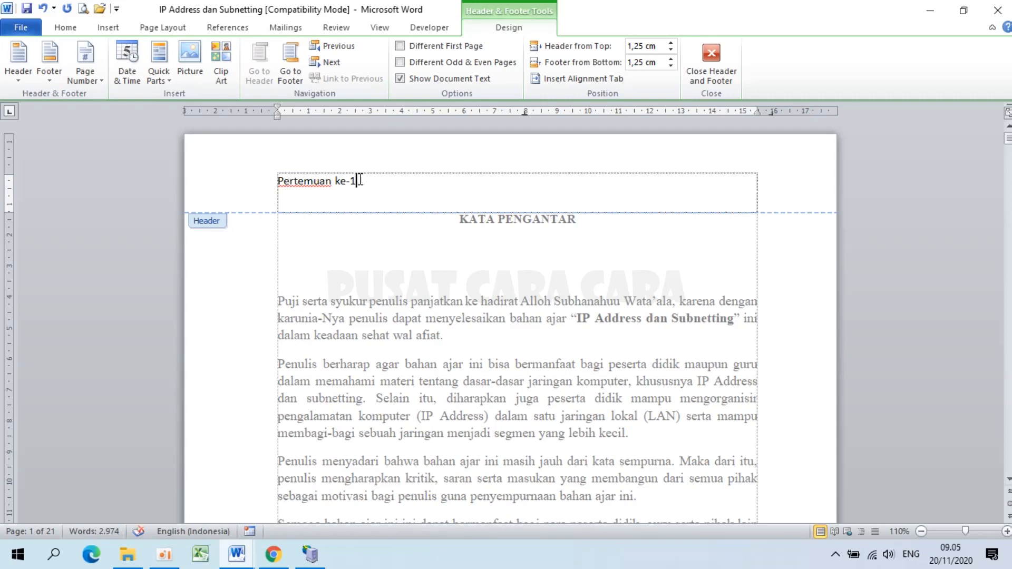
- Format the header text as Arial Narrow, size 10, right-aligned, italic and underlined
left_click_drag(366, 181, 276, 179)
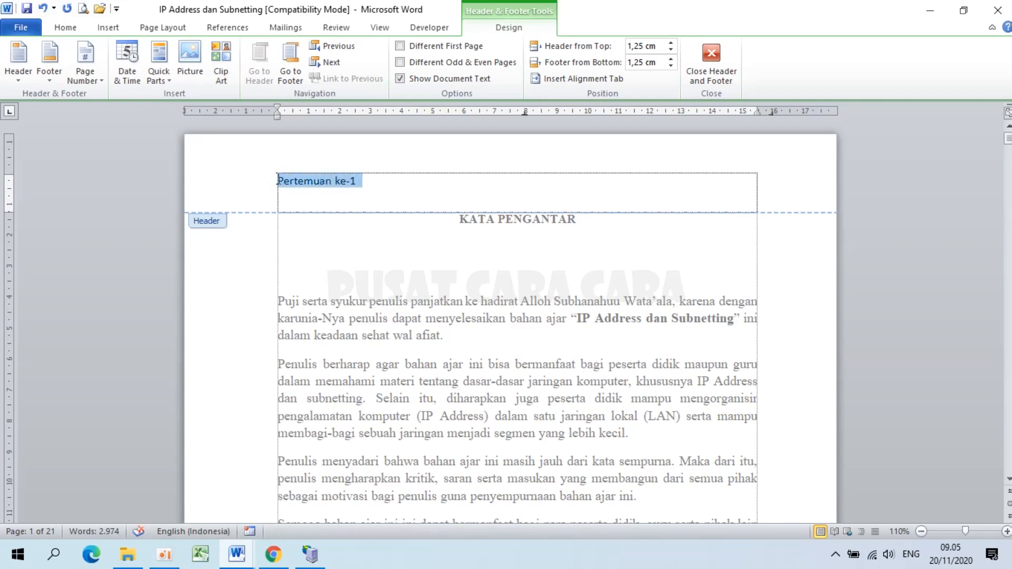
left_click(66, 28)
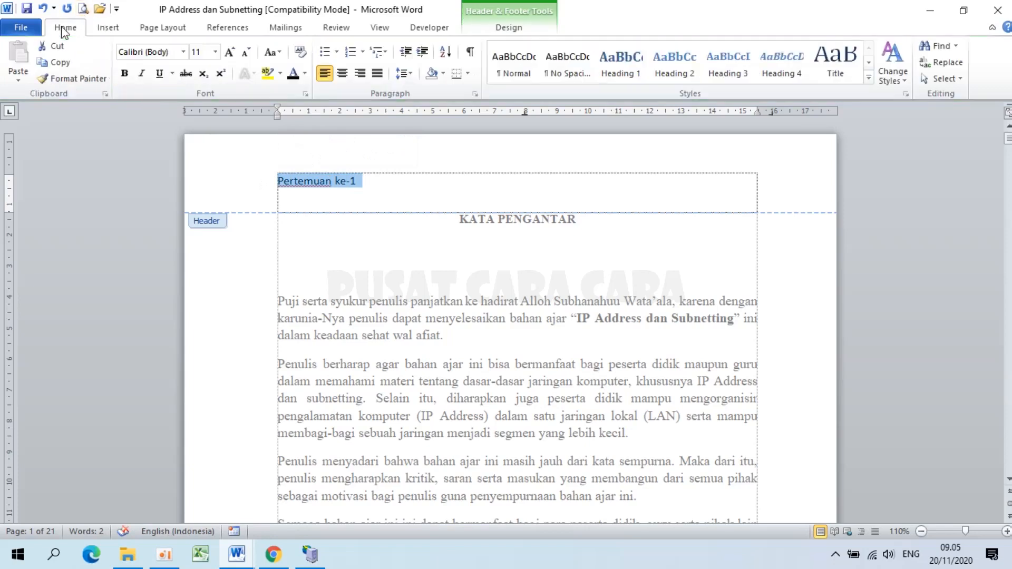
left_click(183, 53)
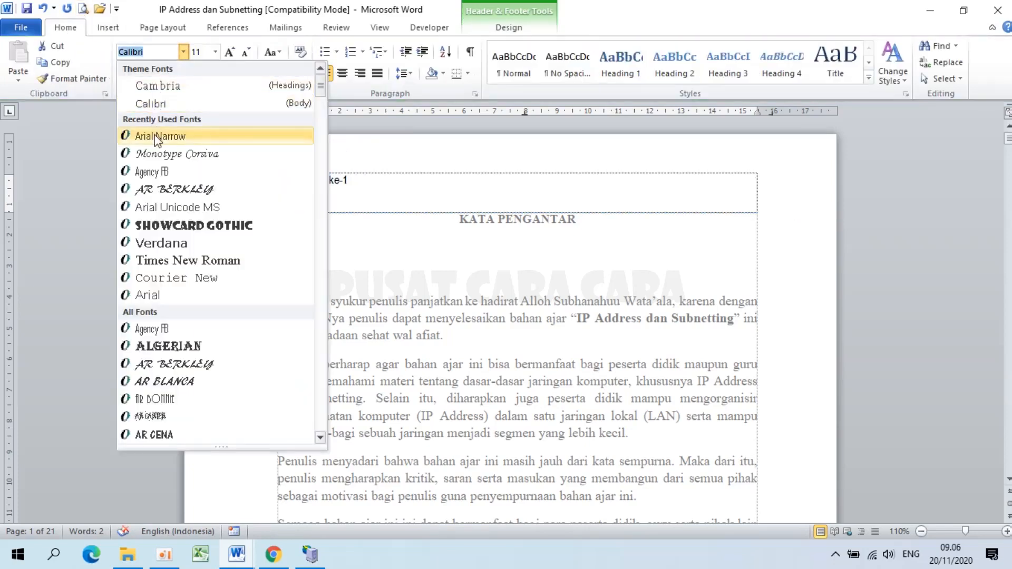
left_click(219, 137)
left_click(216, 55)
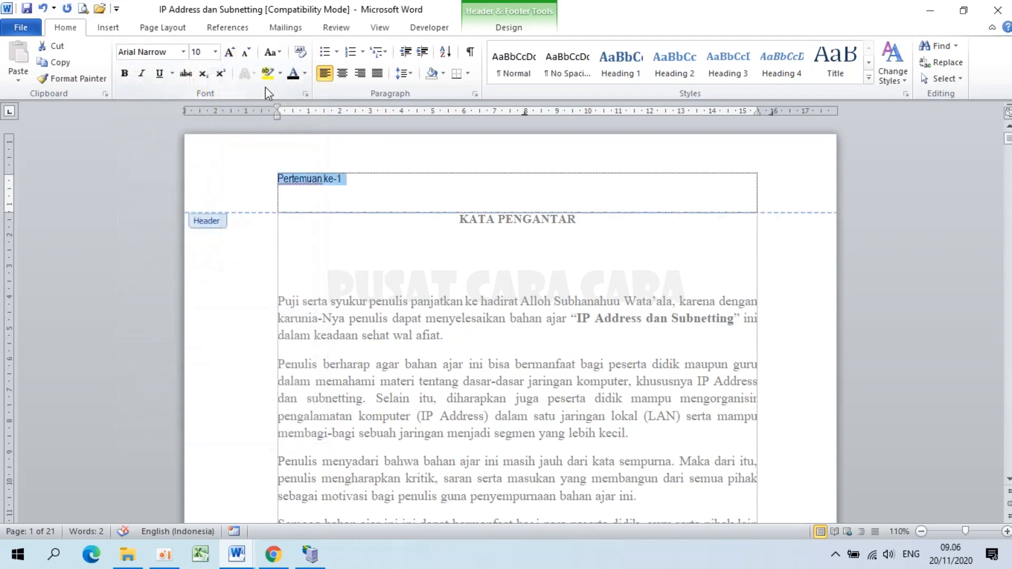
left_click(362, 74)
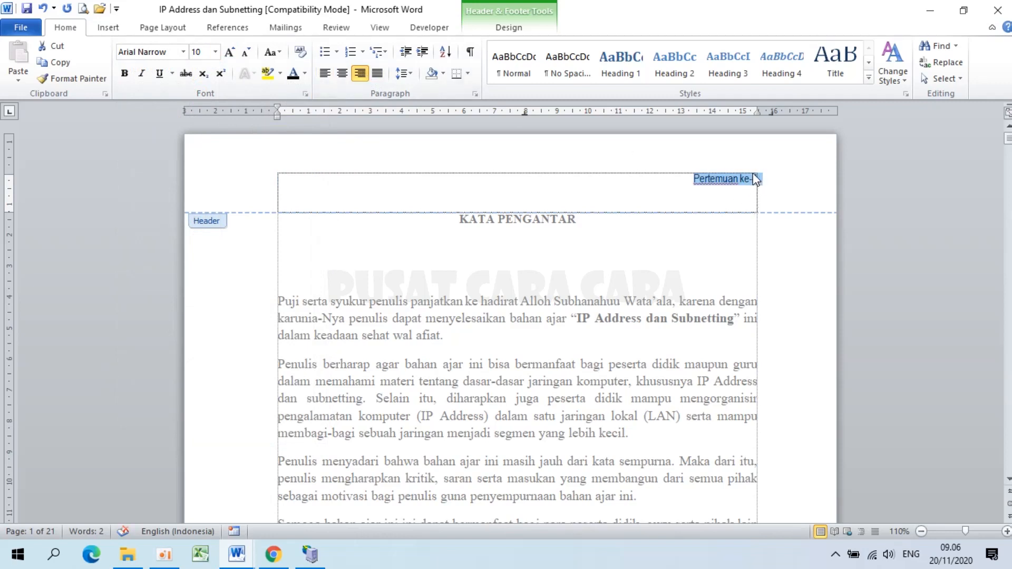
key("ctrl+i")
key("ctrl+u")
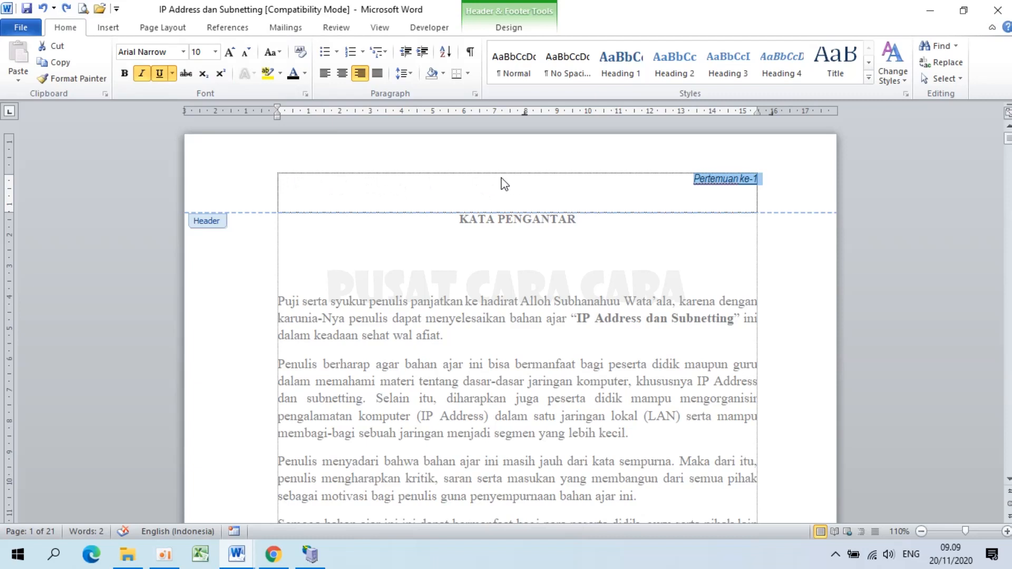
- Insert the picture logotutwurihandayanicolor21 on the empty line below the header text
left_click(282, 194)
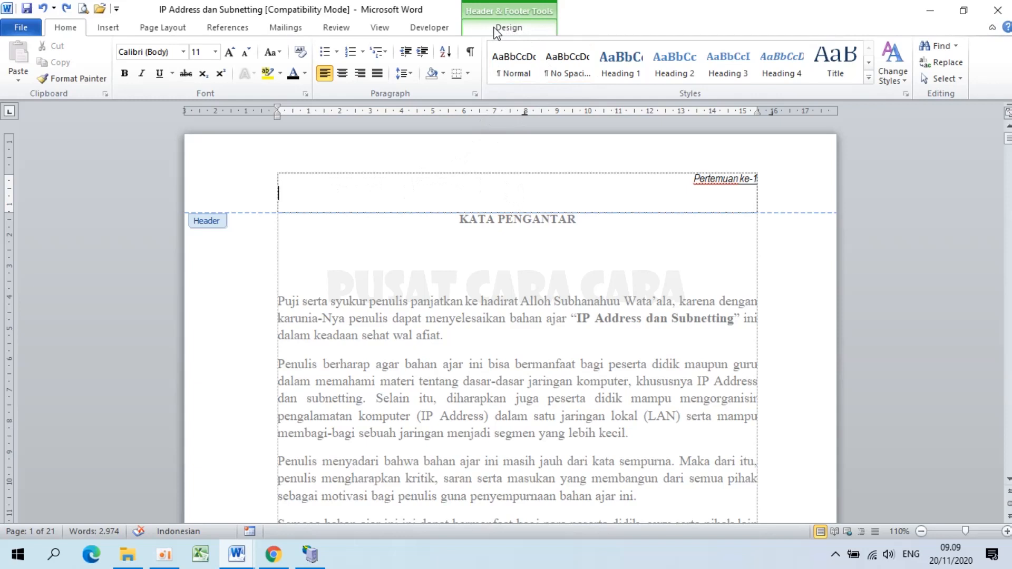
left_click(519, 31)
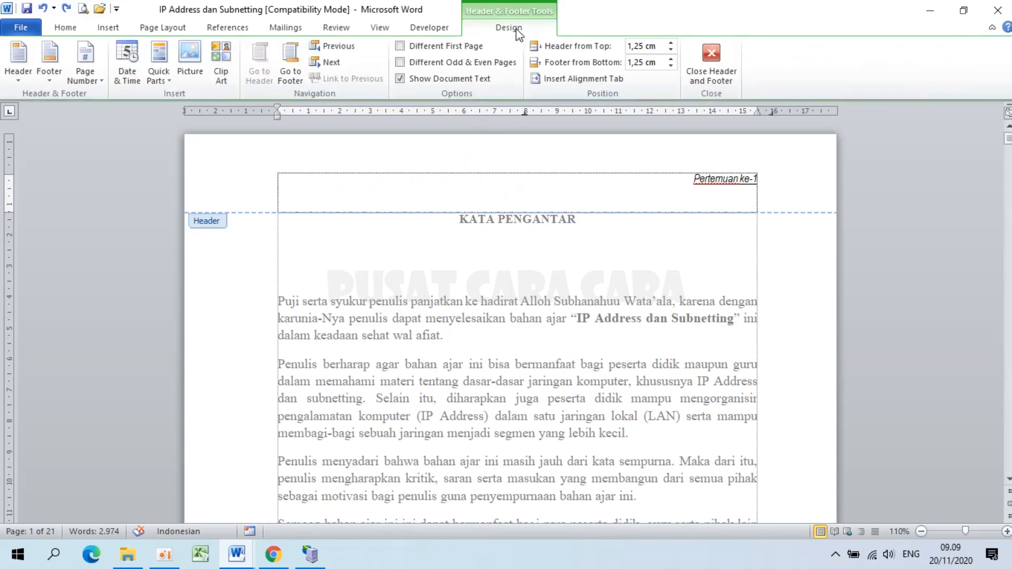
left_click(189, 64)
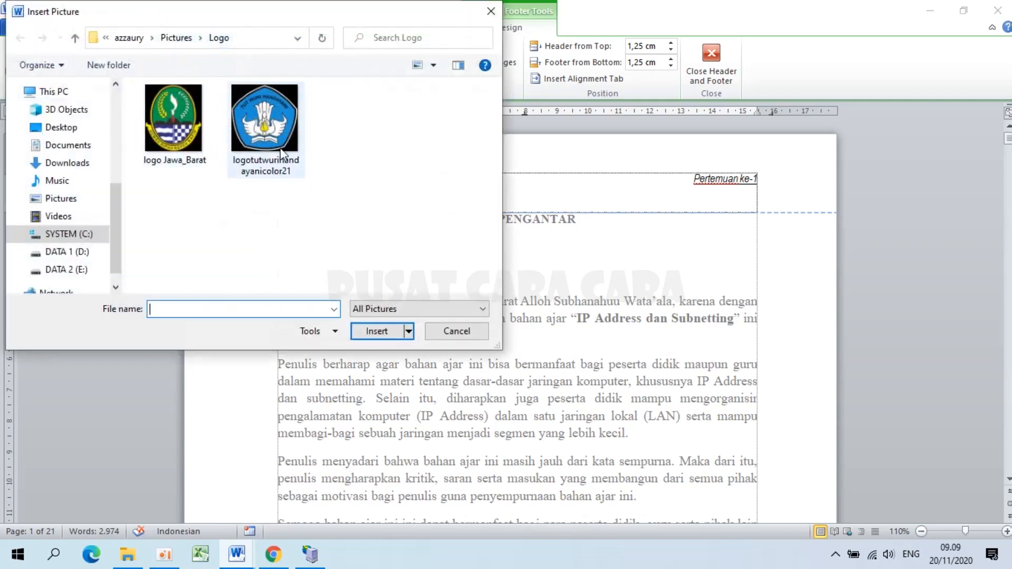
left_click(264, 123)
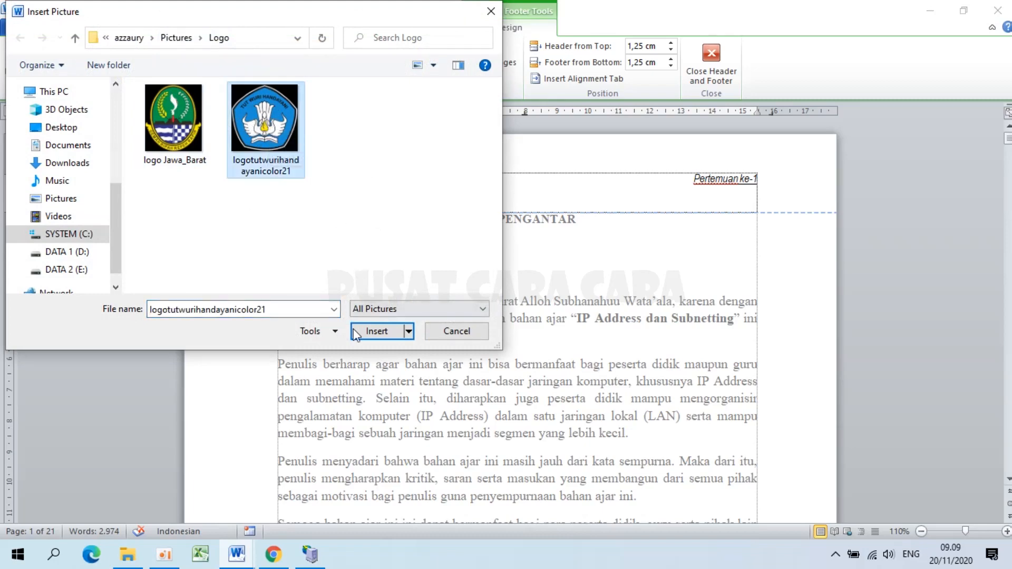
left_click(376, 333)
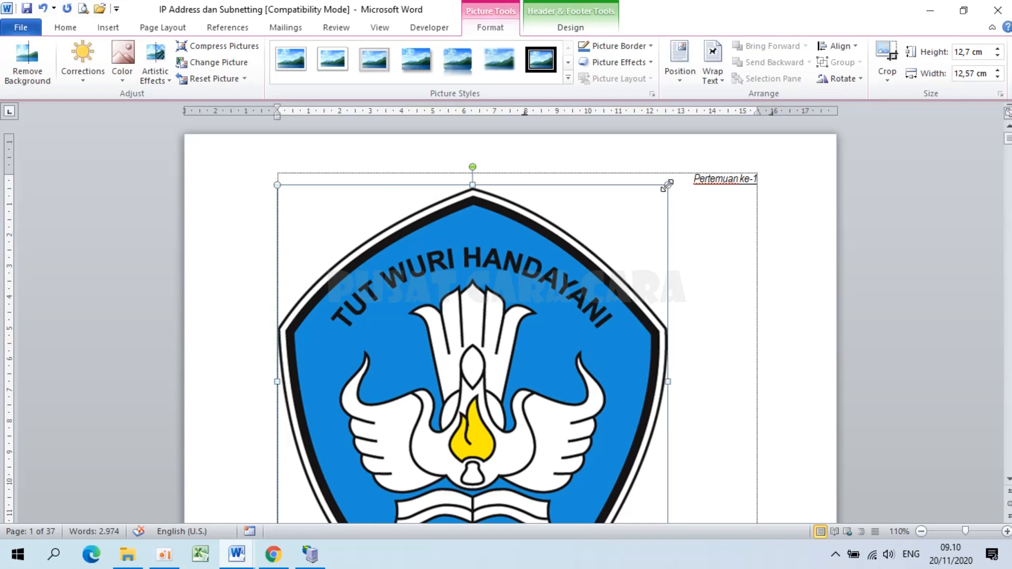
- Shrink the header logo to about 0.79 cm high and 0.78 cm wide, and try to move it along the header
left_click_drag(667, 184, 409, 446)
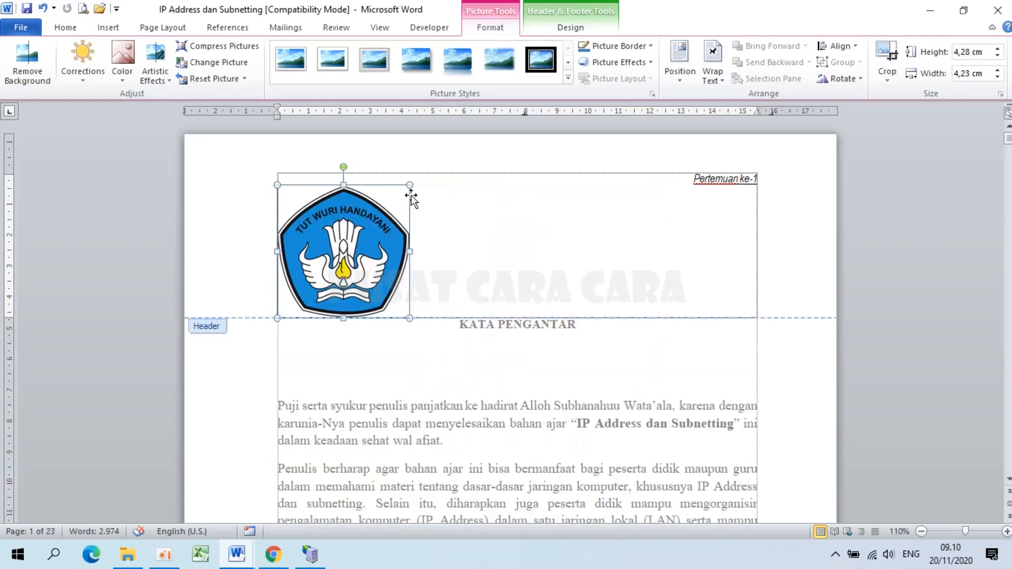
left_click_drag(410, 185, 297, 291)
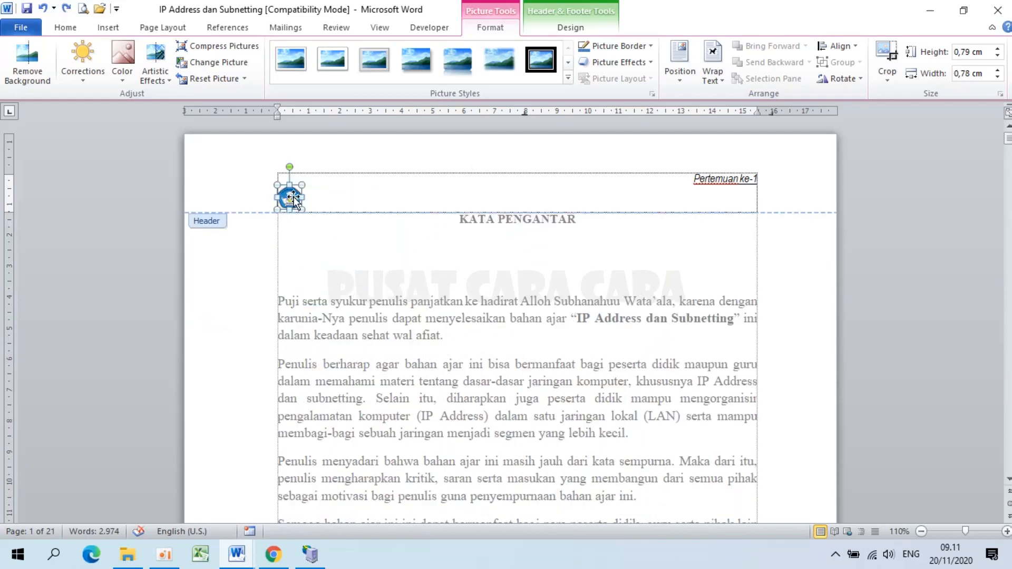
left_click_drag(288, 200, 441, 196)
- Set the logo's text wrapping to Behind Text, move it up into the header's upper-left corner, and close the header
left_click(711, 75)
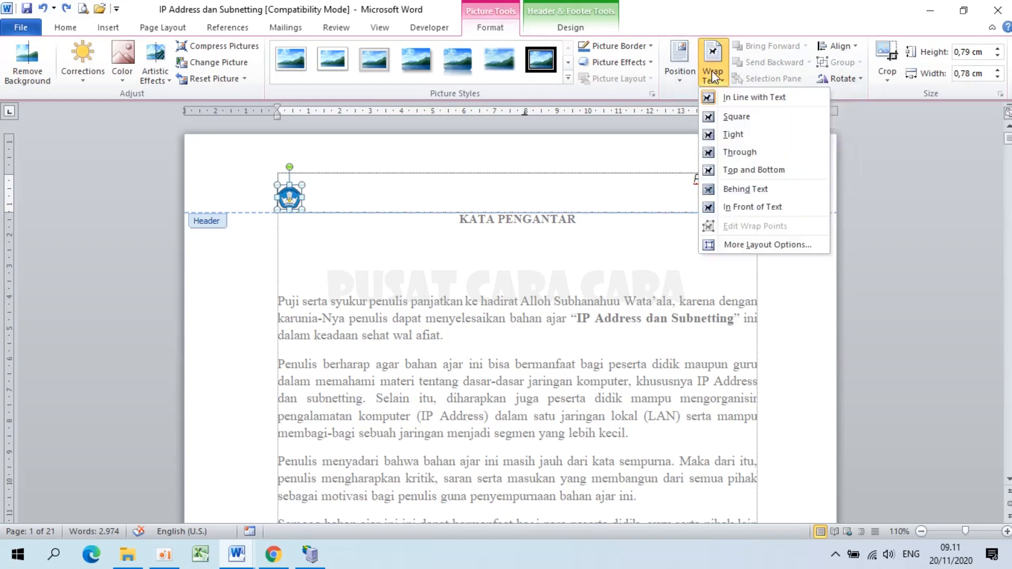
left_click(741, 190)
mouse_move(290, 196)
left_mouse_down()
mouse_move(559, 192)
mouse_move(414, 194)
mouse_move(292, 181)
left_mouse_up()
left_click(500, 185)
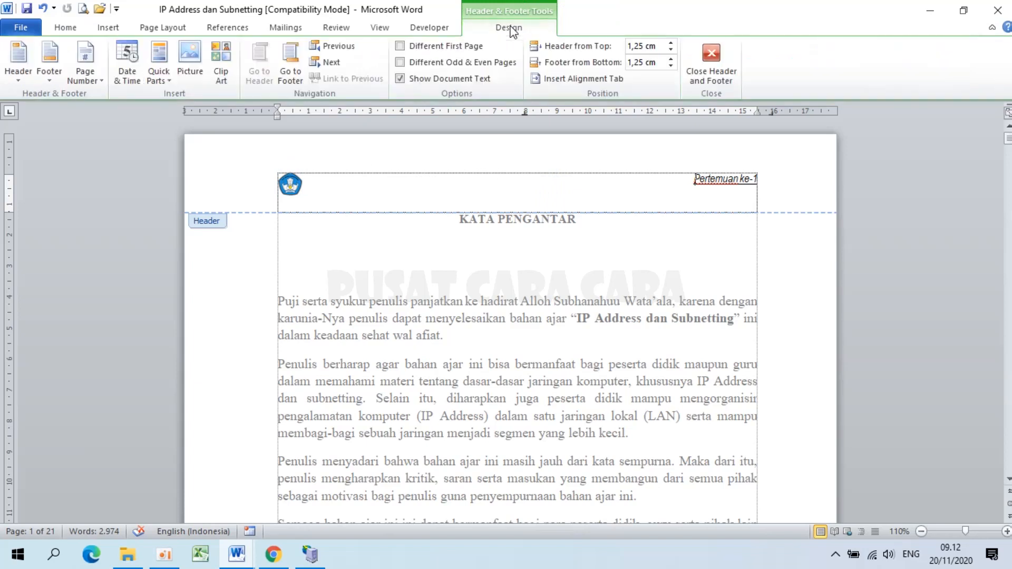
left_click(712, 75)
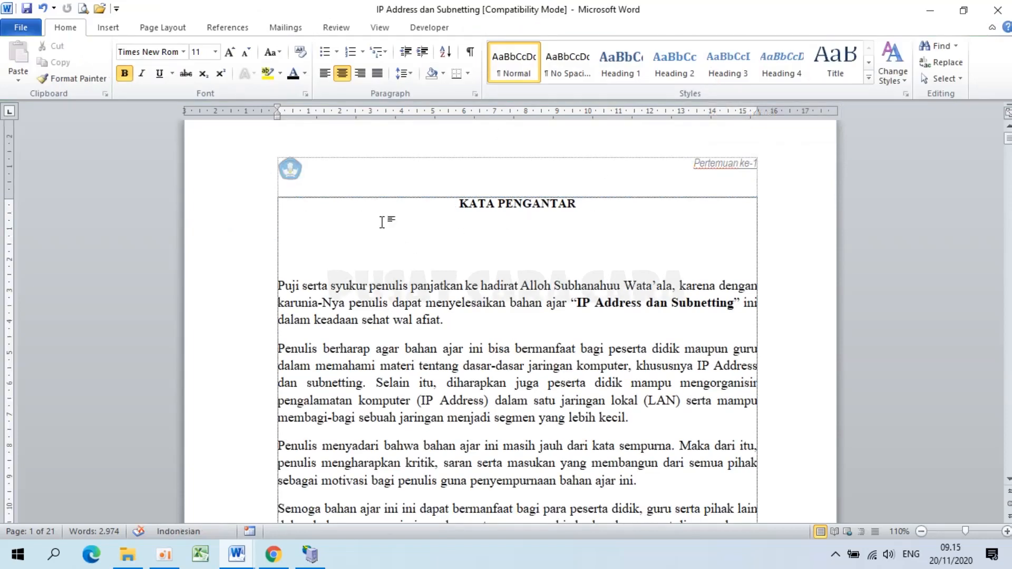
- Reopen the header for editing directly on the page and return to the body text, two times
double_click(369, 168)
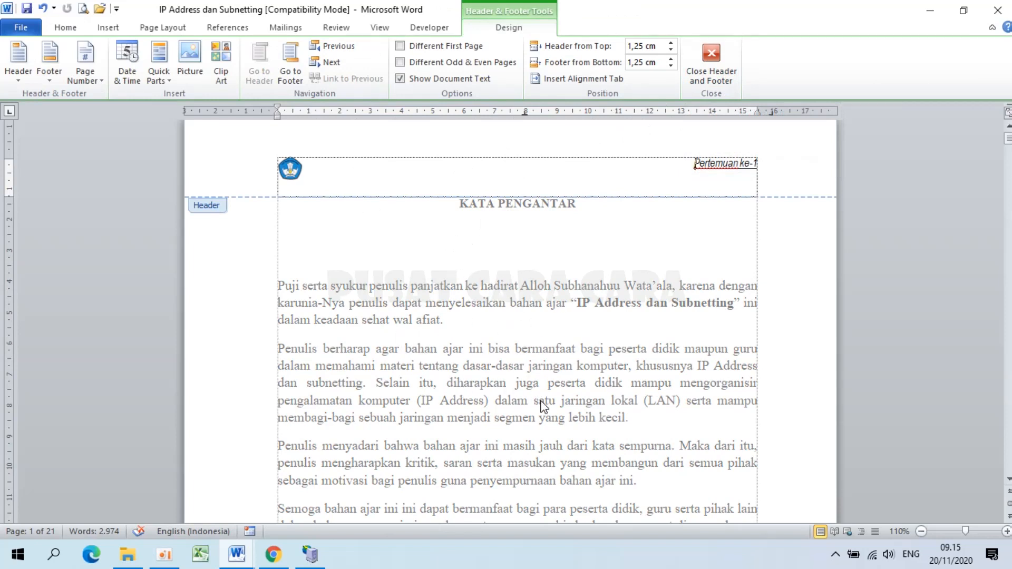
double_click(512, 358)
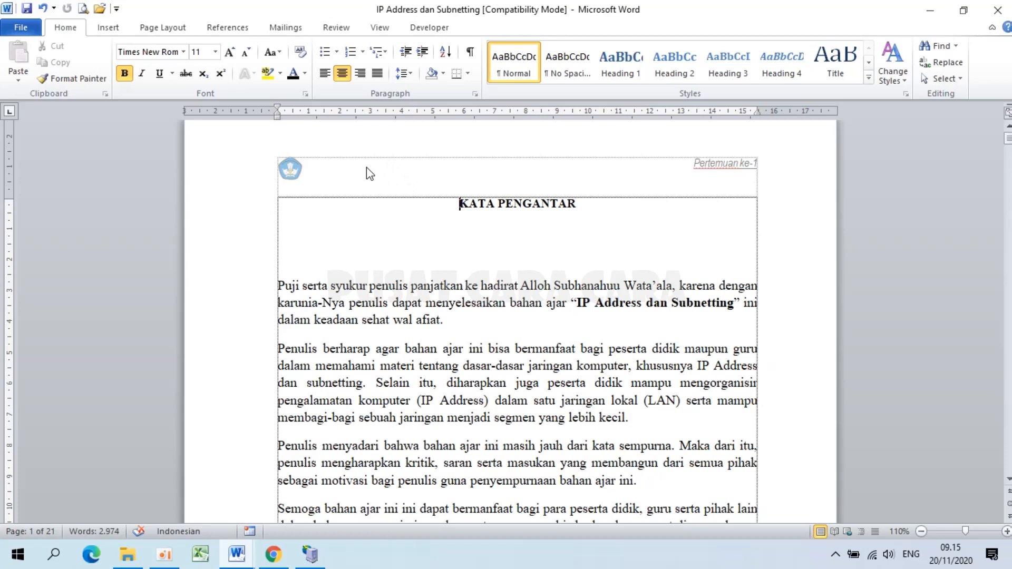
double_click(396, 170)
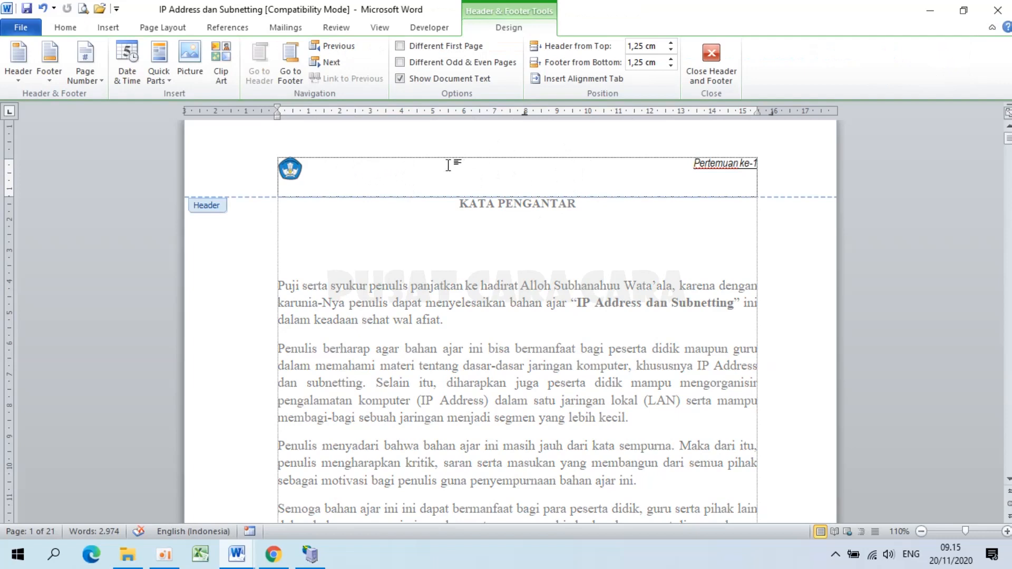
double_click(511, 349)
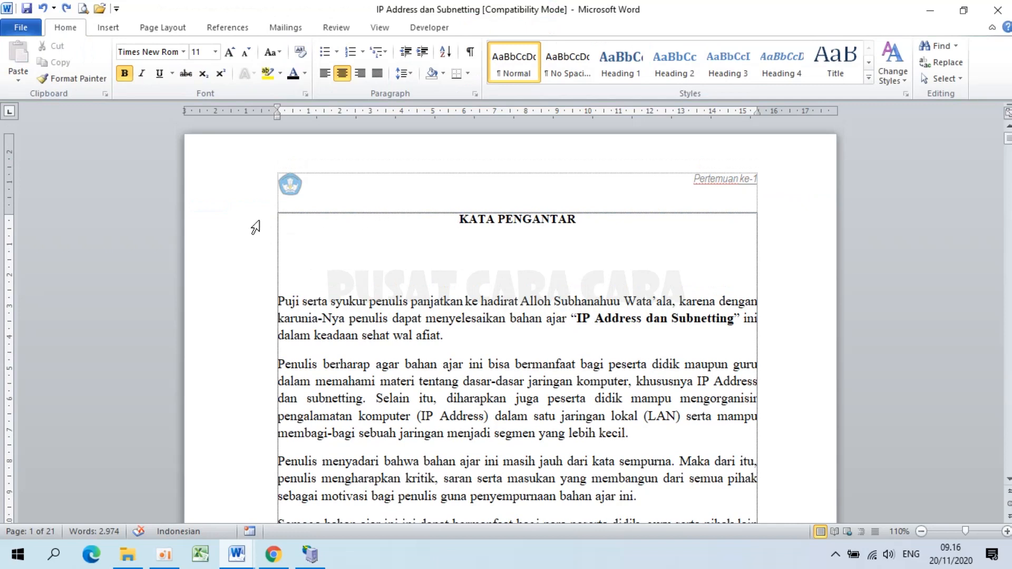
- Insert the built-in Alphabet footer and replace its placeholder text with "Modul Teknik Komputer dan Jaringan – Kelas X"
left_click(112, 30)
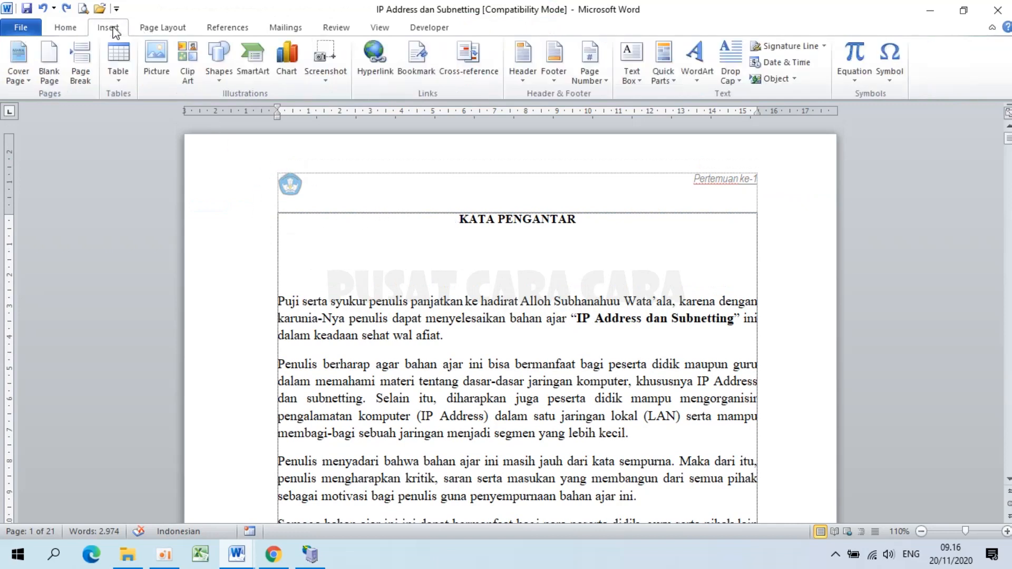
left_click(562, 72)
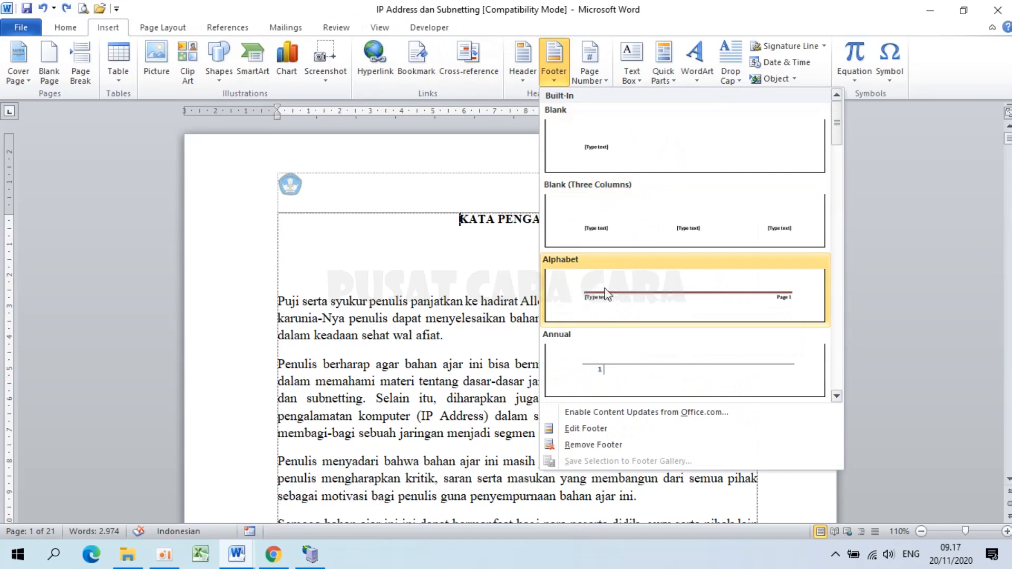
left_click(648, 293)
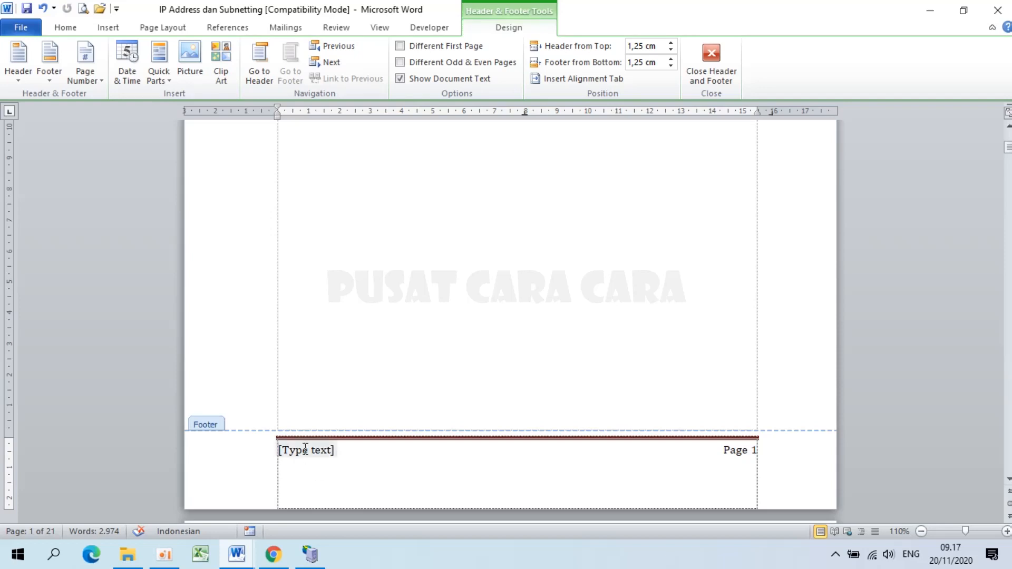
left_click(305, 449)
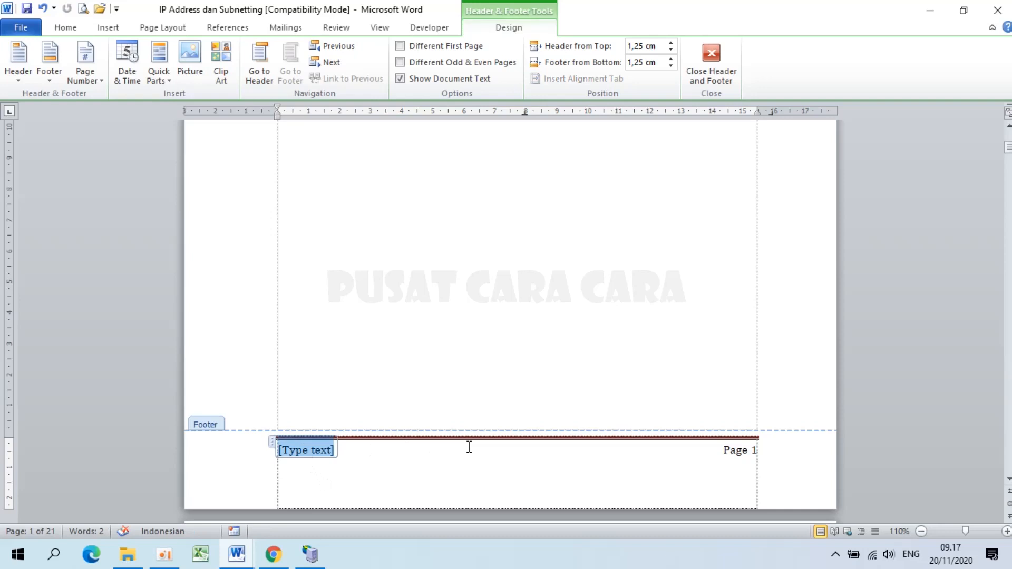
type("Modul Teknik")
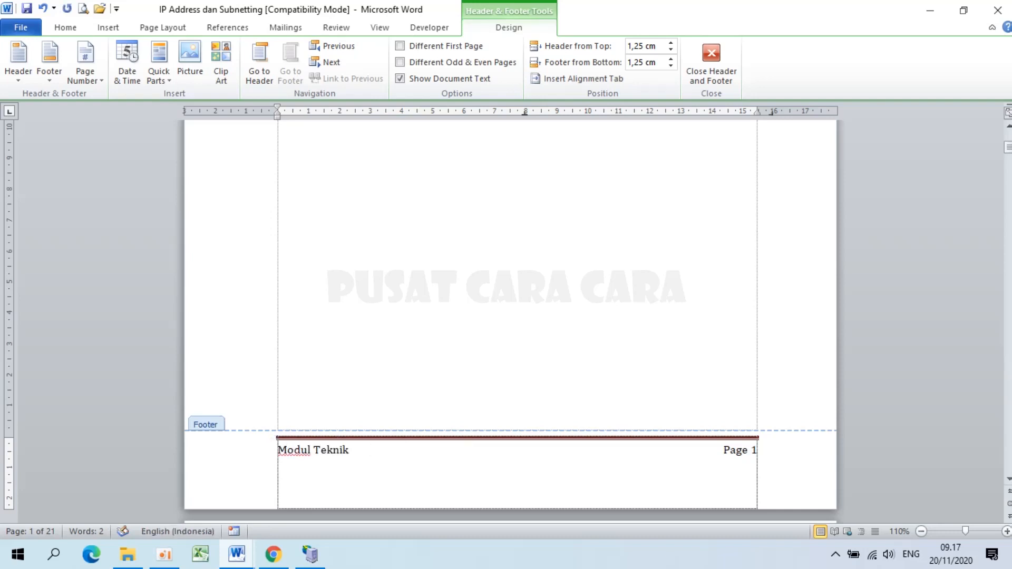
type(" Komputer dan Jaringan - Kelas X")
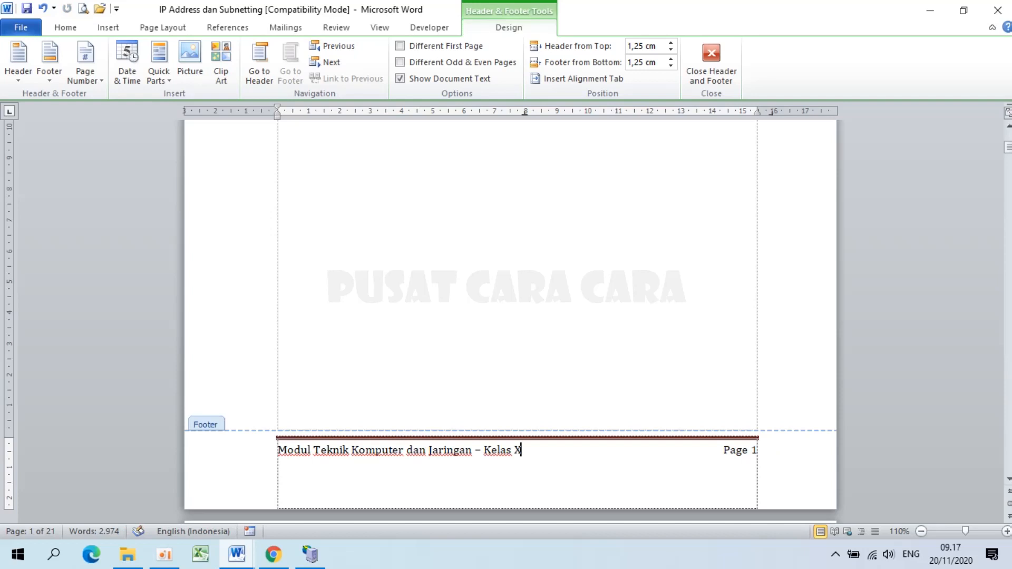
- Replace the word "Page" before the footer's page number with "Hal."
left_click(749, 449)
key("BackSpace")
key("BackSpace")
key("BackSpace")
key("BackSpace")
key("BackSpace")
type("Halaman")
key("BackSpace")
key("BackSpace")
key("BackSpace")
key("BackSpace")
type(".")
- Set the font of the whole footer line, including the page number, to Agency FB
left_click_drag(279, 448, 580, 445)
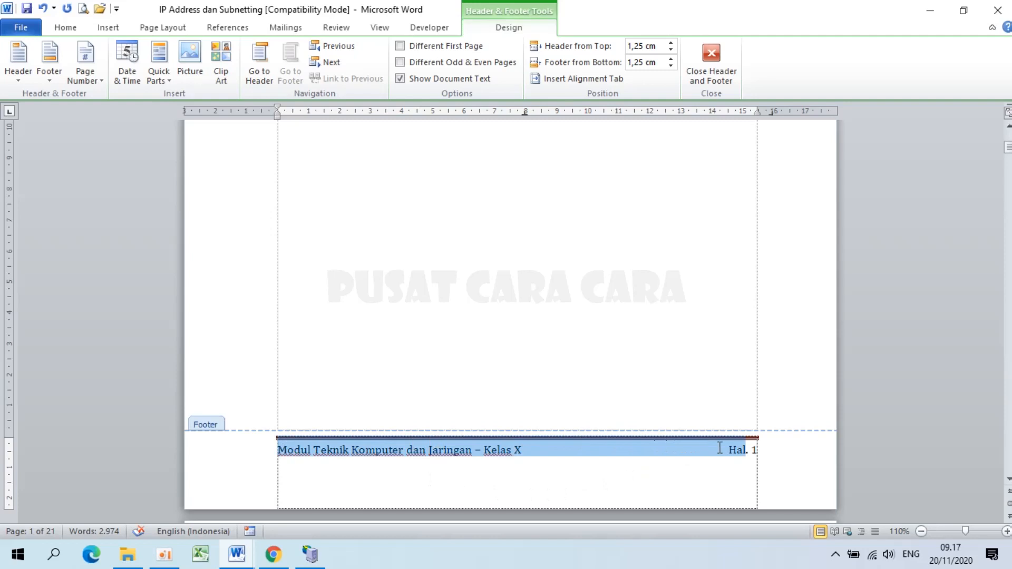
left_click_drag(747, 450, 762, 451)
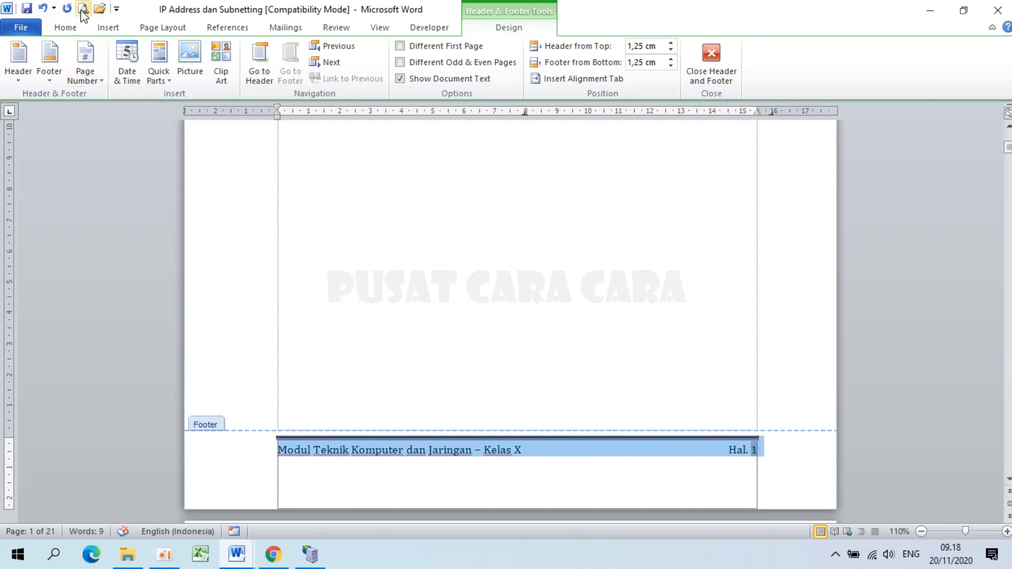
left_click(66, 28)
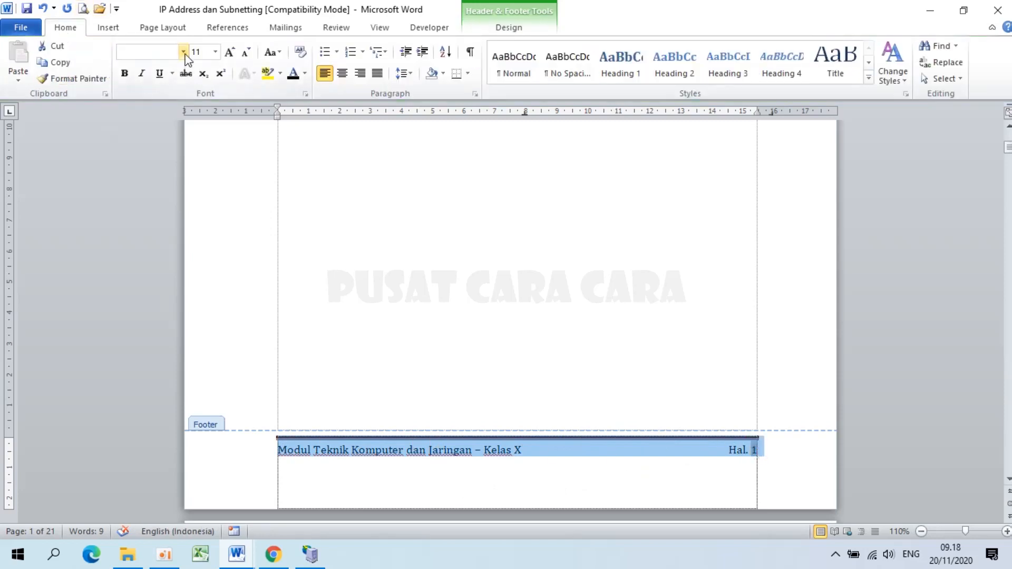
left_click(184, 52)
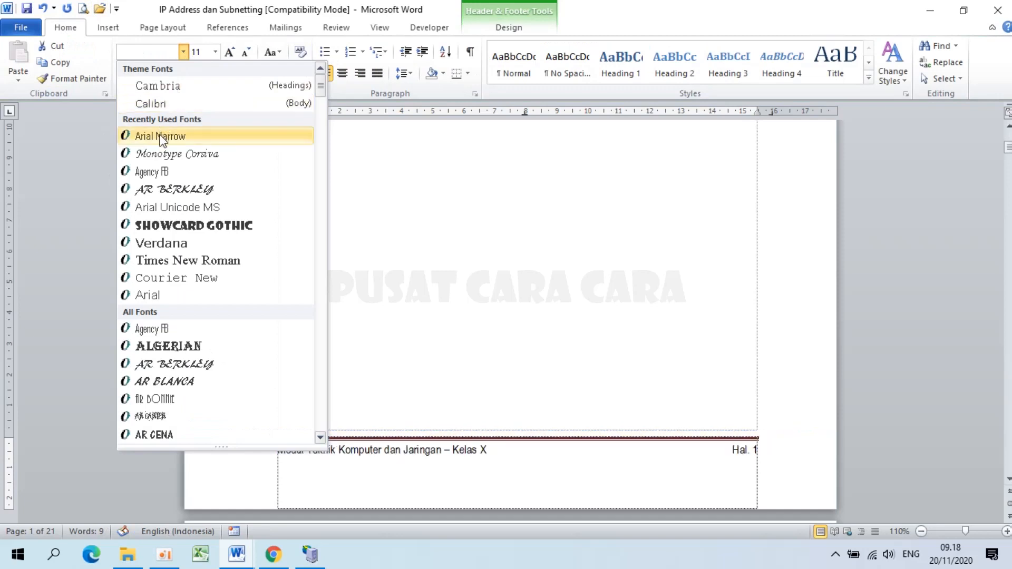
left_click(158, 171)
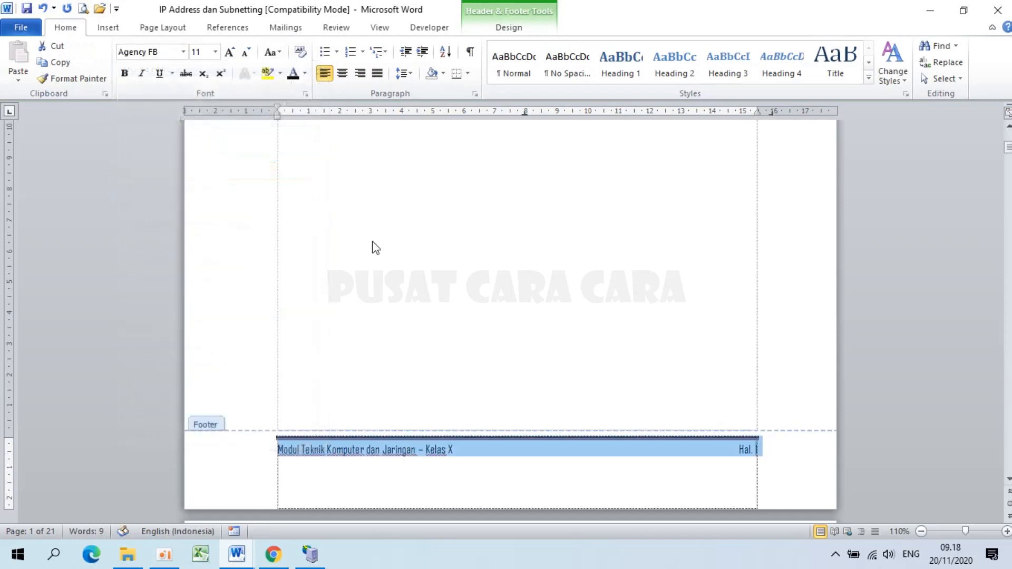
- Change the font of only the "Hal." label and page number in the footer to Arial Narrow
left_click(251, 450)
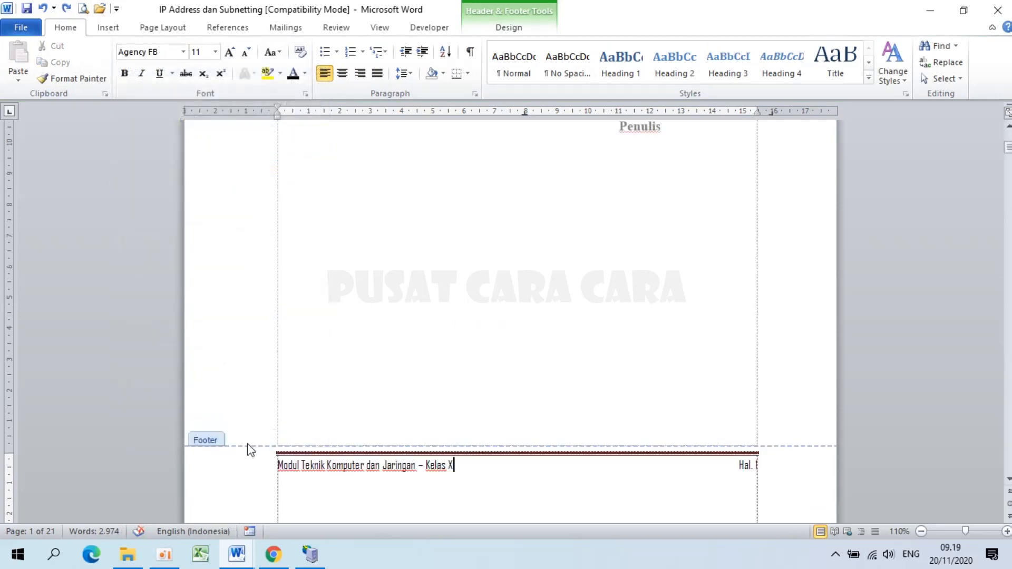
left_click(760, 464, "shift")
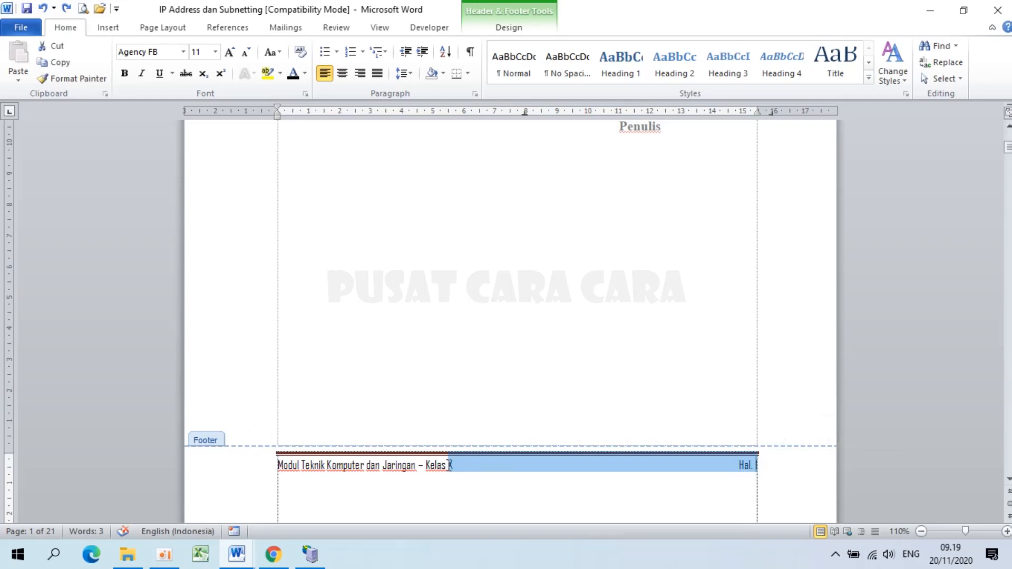
left_click(738, 471)
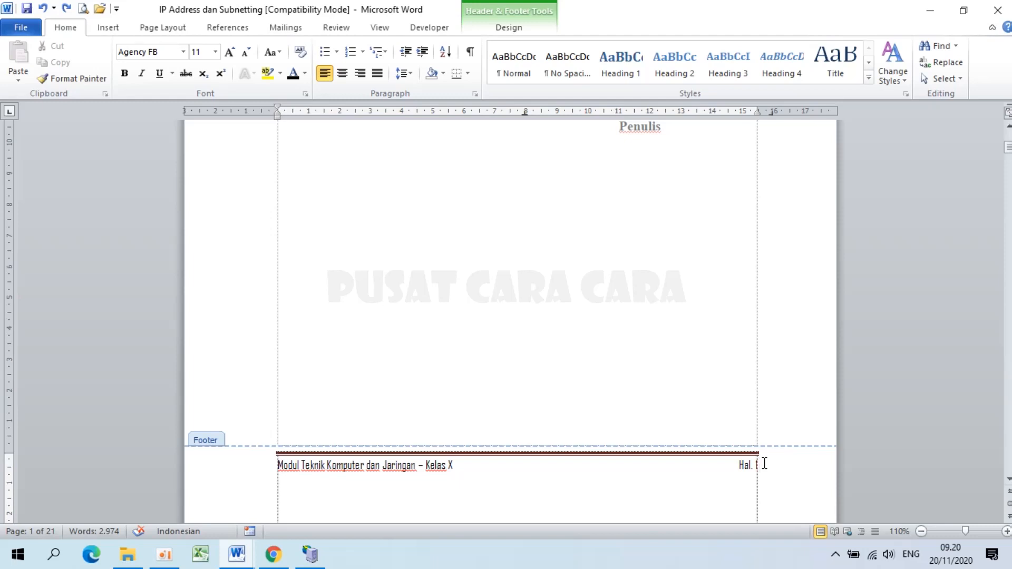
key("BackSpace")
key("shift+Left")
key("shift+Left")
key("shift+Left")
key("shift+Left")
key("shift+Left")
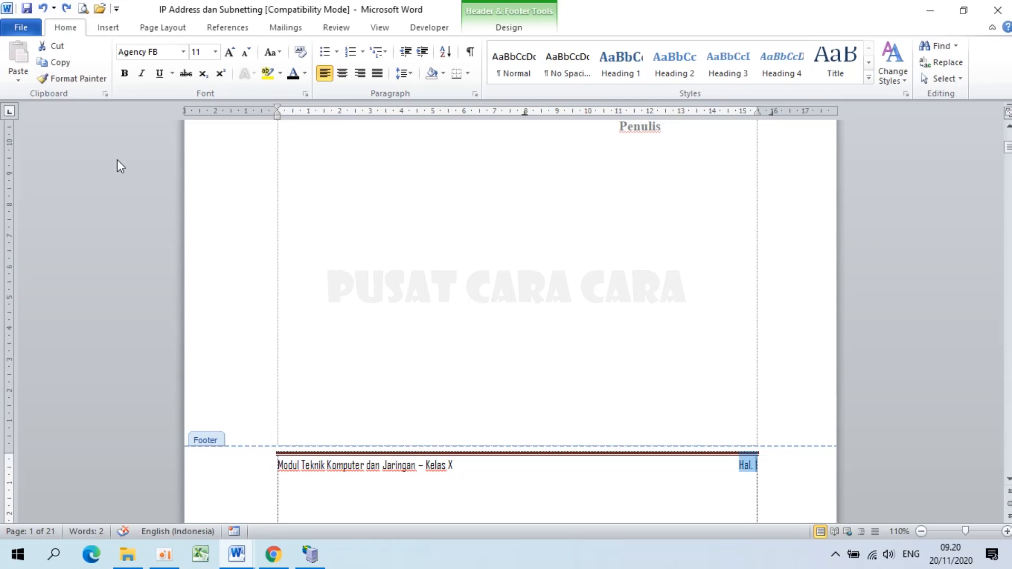
left_click(184, 53)
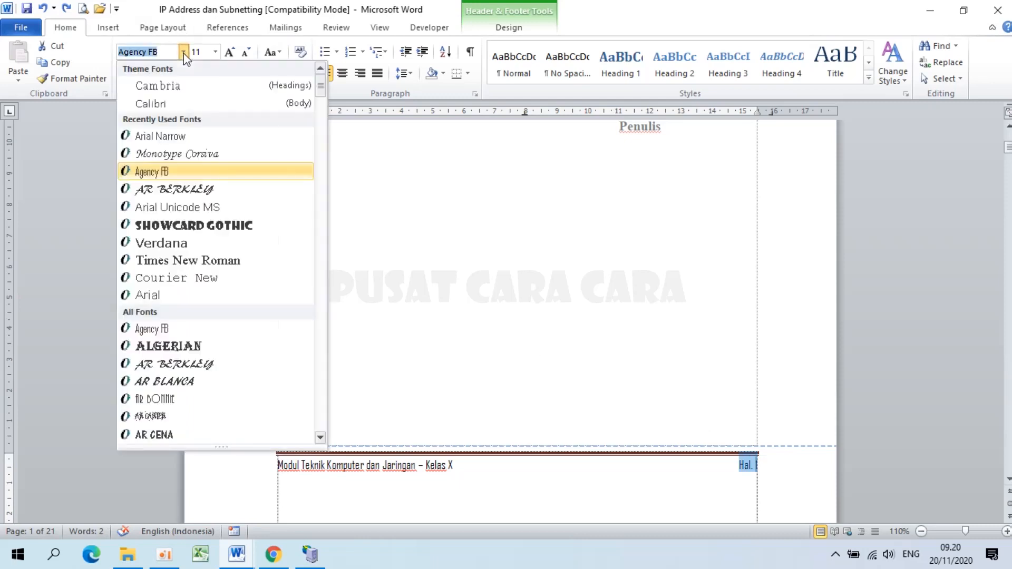
left_click(160, 137)
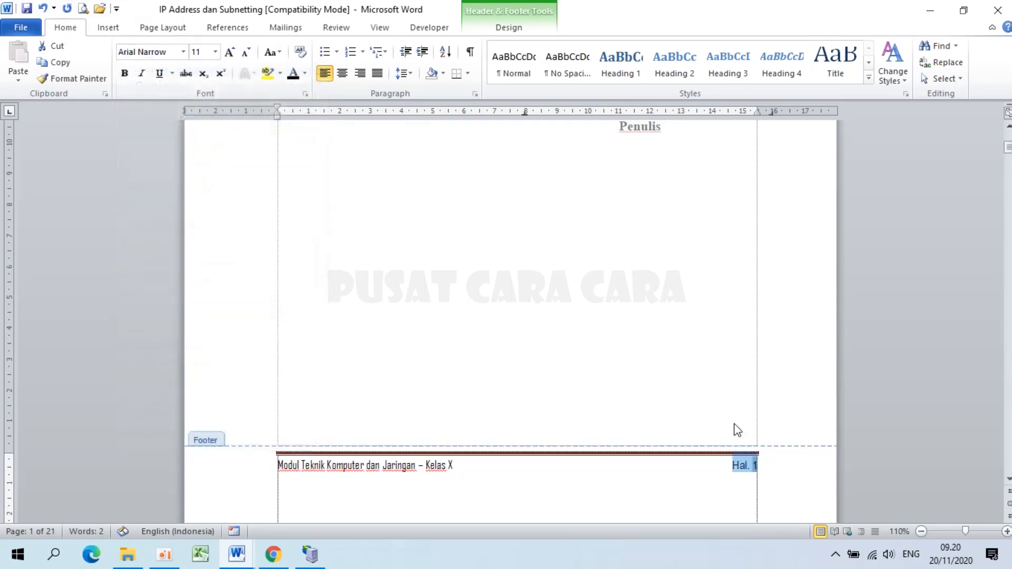
left_click(758, 465)
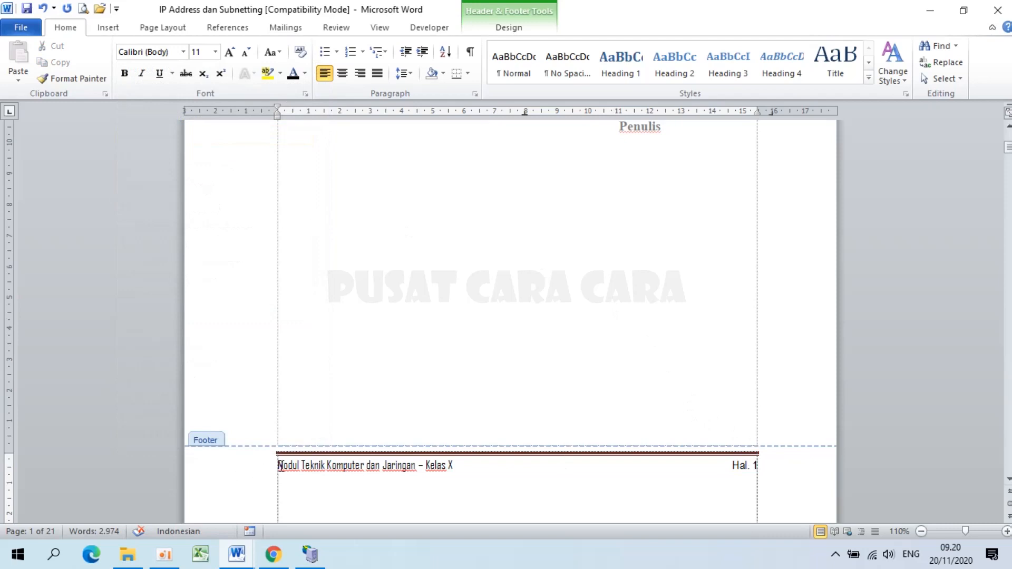
- Make the footer text "Modul Teknik Komputer dan Jaringan – Kelas X" bold, and close the footer
left_click_drag(278, 466, 454, 473)
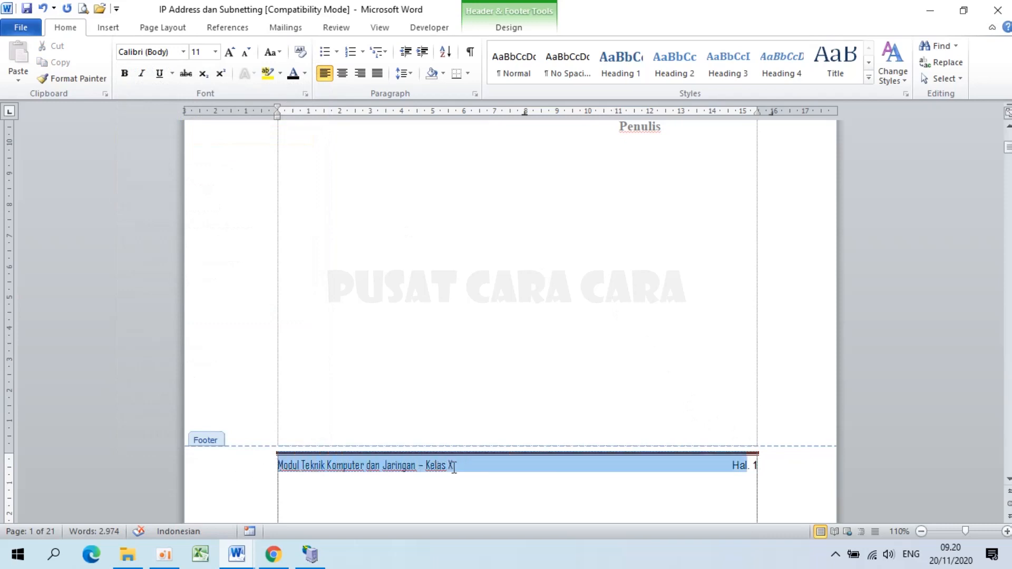
left_click(279, 465)
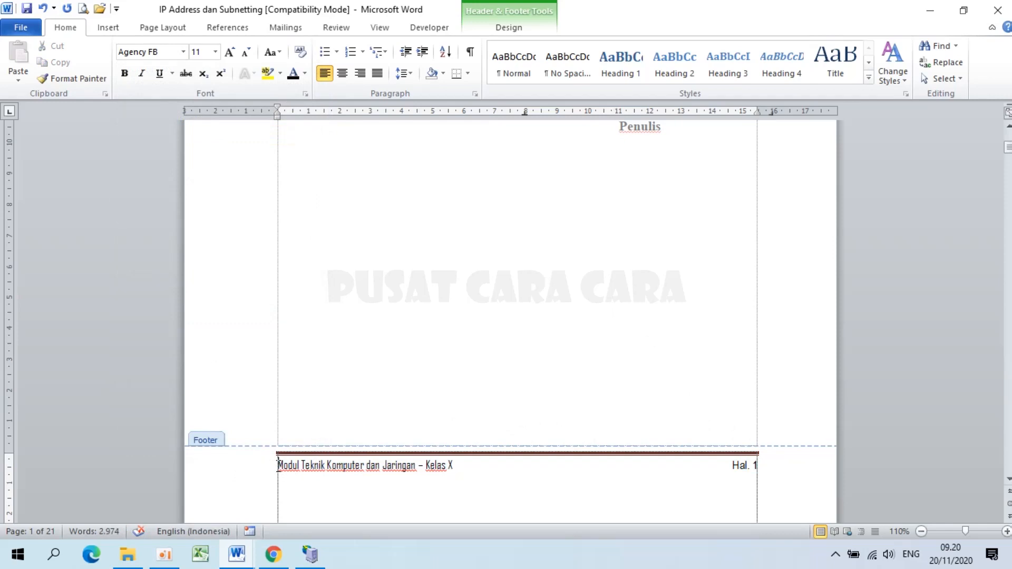
key("shift+Right")
key("shift+Right")
key("shift+Right")
key("shift+Right")
key("shift+Right")
key("shift+Right")
key("shift+Right")
key("shift+Right")
key("shift+Right")
key("shift+Right")
key("shift+Right")
key("shift+Right")
key("shift+Right")
key("shift+Right")
key("shift+Right")
key("shift+Right")
key("shift+Right")
key("shift+Right")
key("shift+Right")
key("shift+Right")
key("shift+Right")
key("shift+Right")
key("shift+Right")
key("shift+Right")
key("shift+Right")
key("shift+Right")
key("shift+Right")
key("shift+Right")
key("shift+Right")
key("shift+Right")
key("shift+Right")
key("shift+Right")
key("shift+Right")
key("shift+Right")
key("shift+Right")
key("shift+Right")
key("shift+Right")
key("shift+Right")
key("shift+Right")
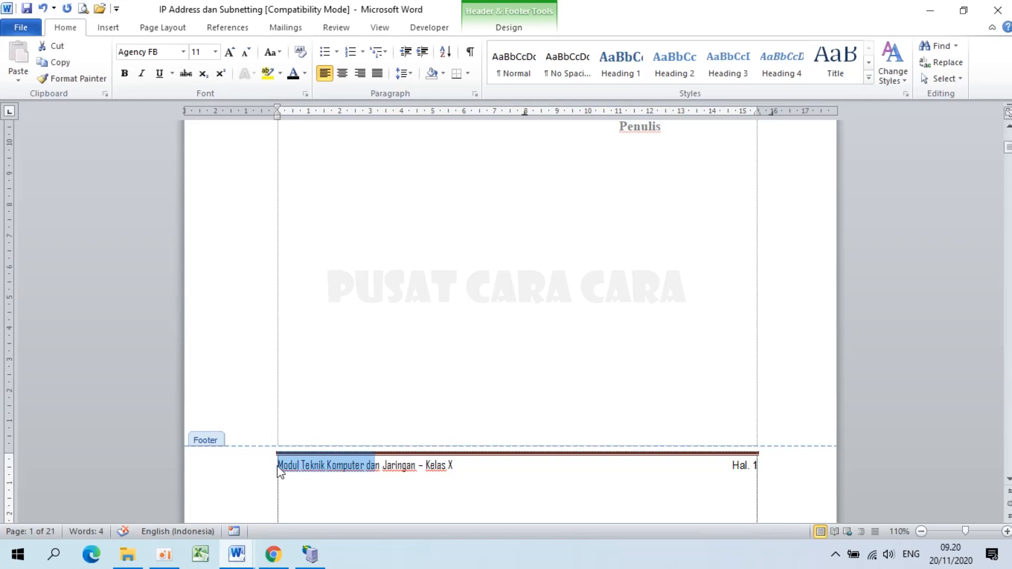
key("shift+Right")
key("shift+Right")
key("shift+Right")
key("shift+Right")
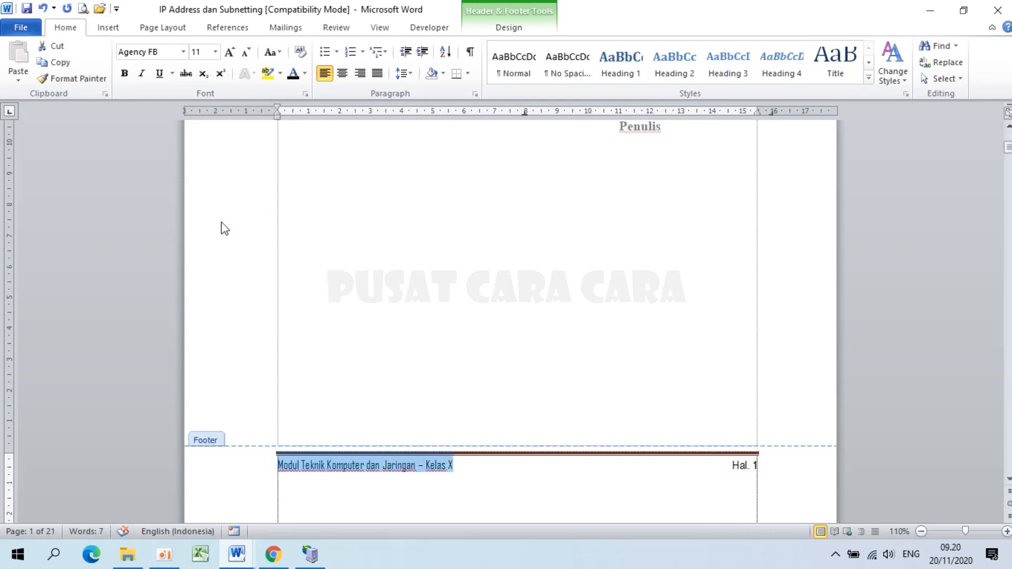
left_click(125, 74)
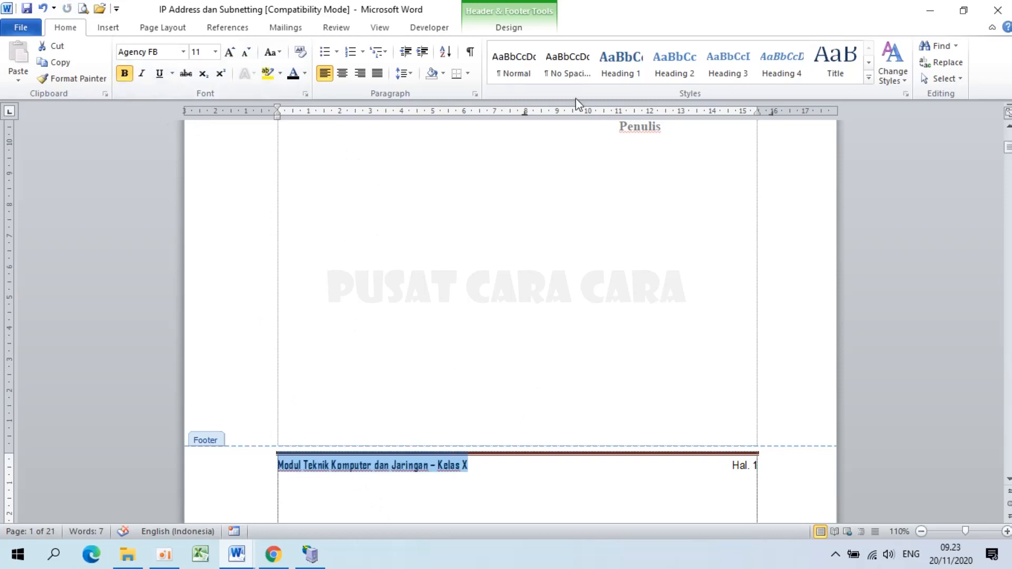
left_click(509, 29)
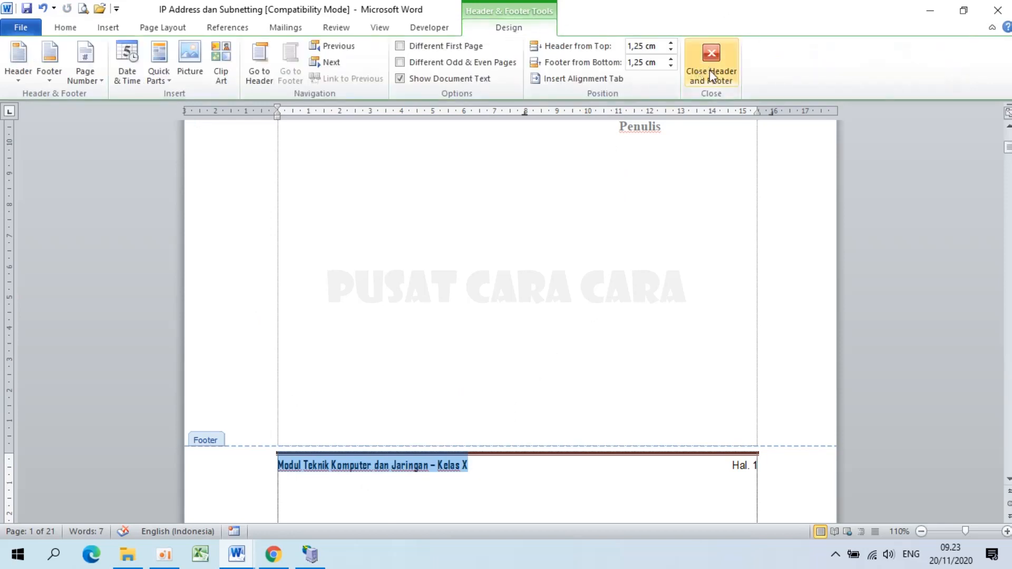
left_click(710, 83)
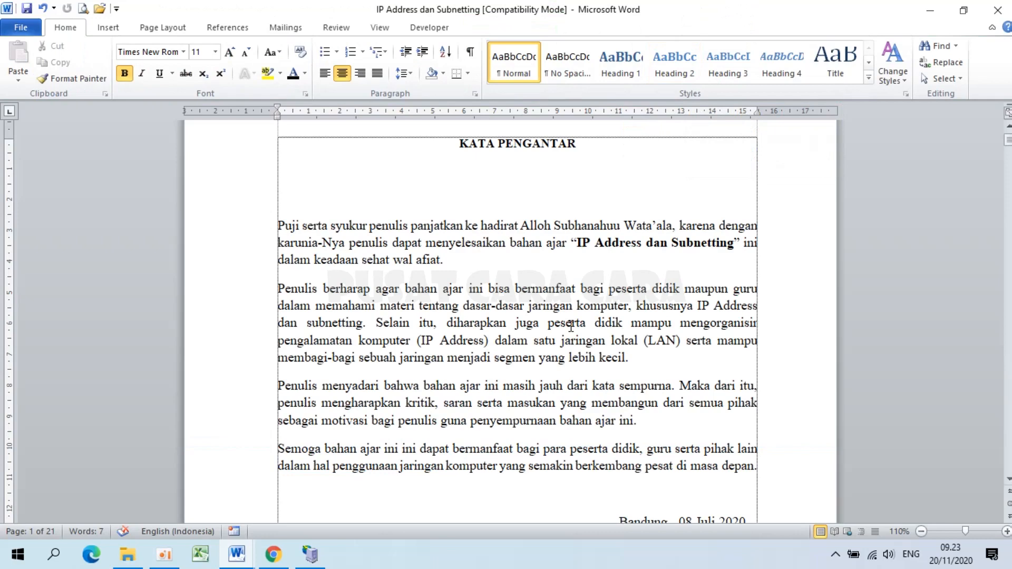
- Reopen the first page's footer for editing directly on the page and return to the body text
scroll(571, 326, "down", 4)
scroll(571, 325, "down", 4)
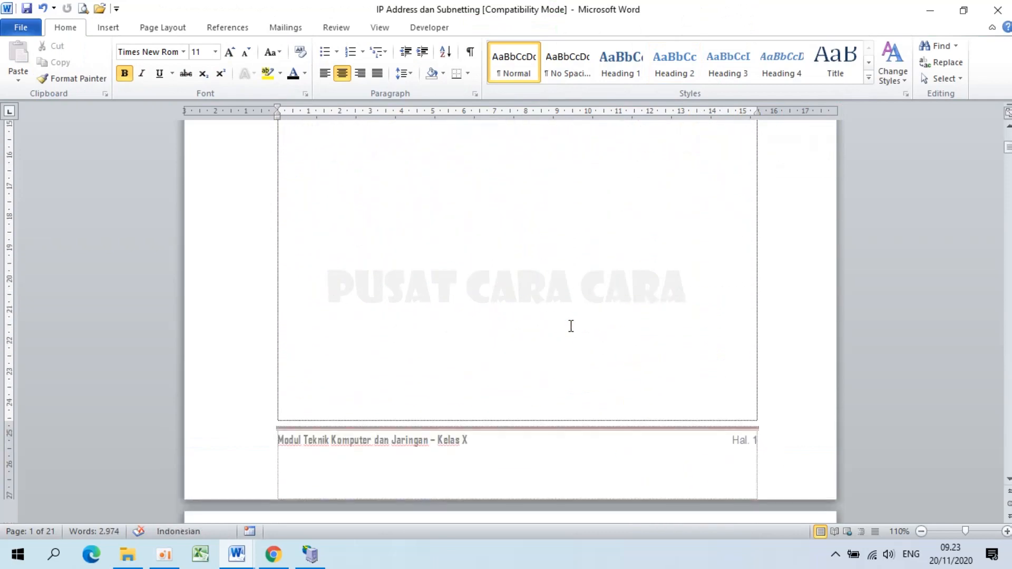
double_click(492, 448)
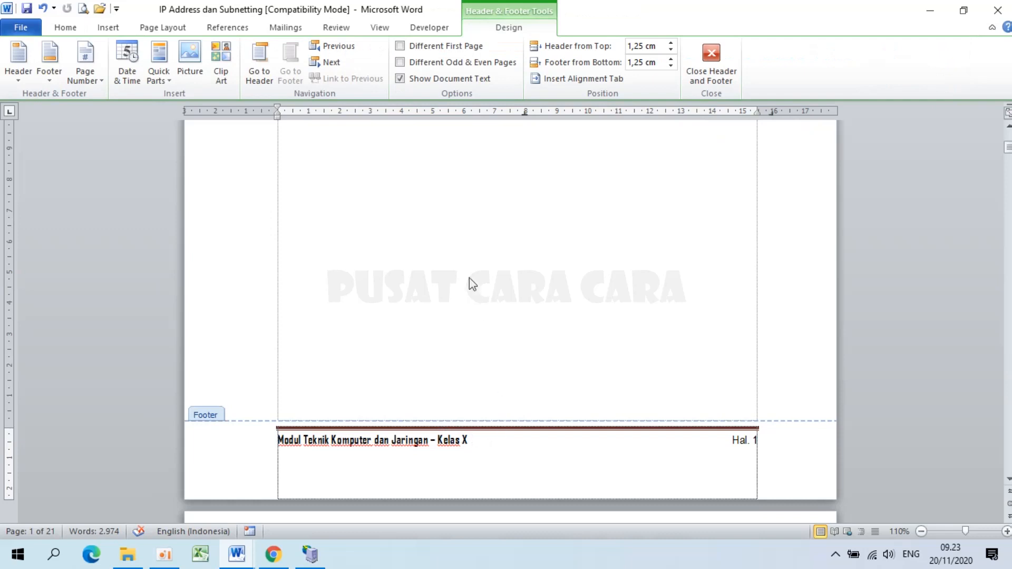
scroll(473, 285, "up", 8)
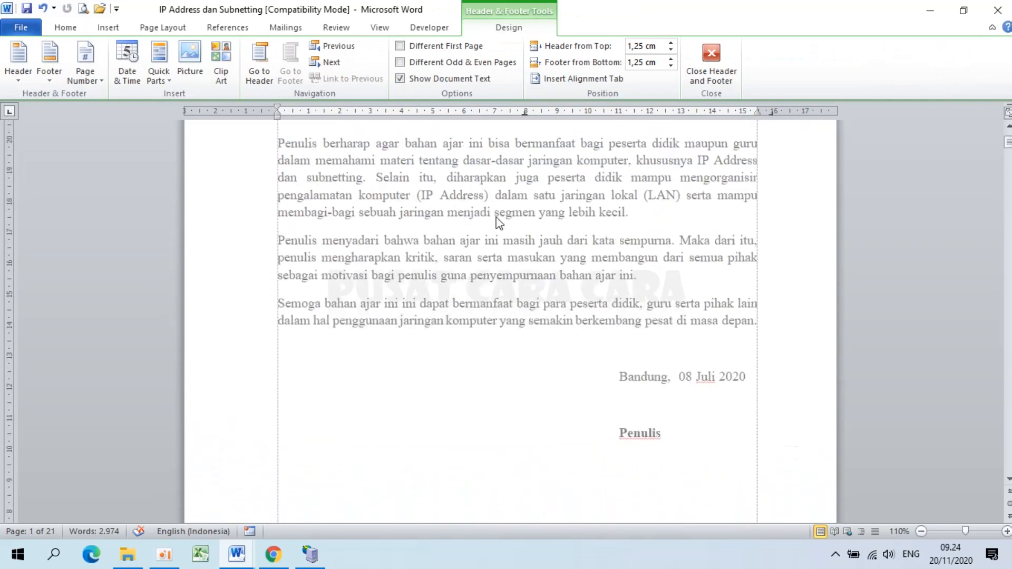
double_click(521, 244)
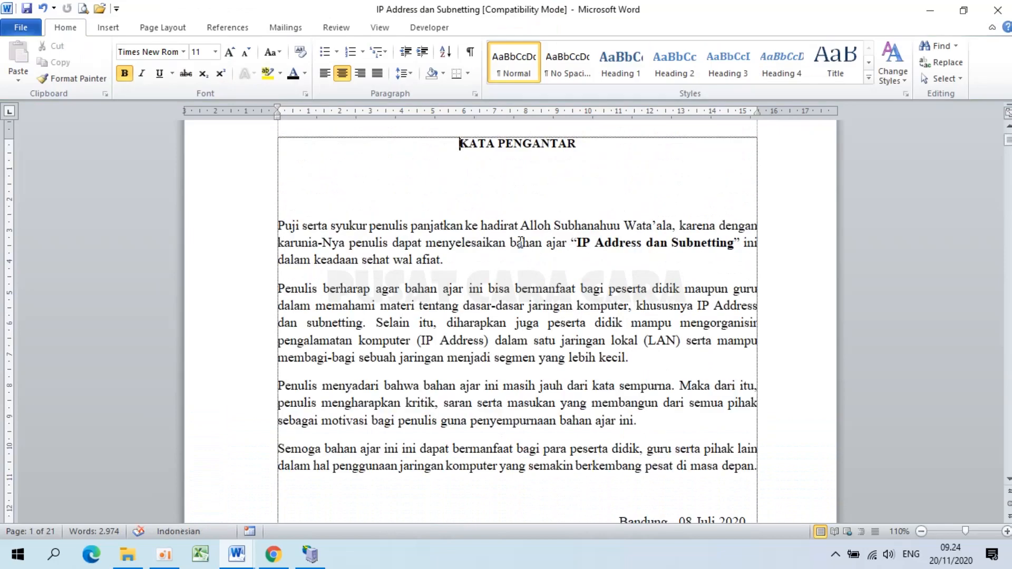
- Review the header logo and text and the footer line on the KATA PENGANTAR and DAFTAR ISI pages
scroll(520, 242, "up", 2)
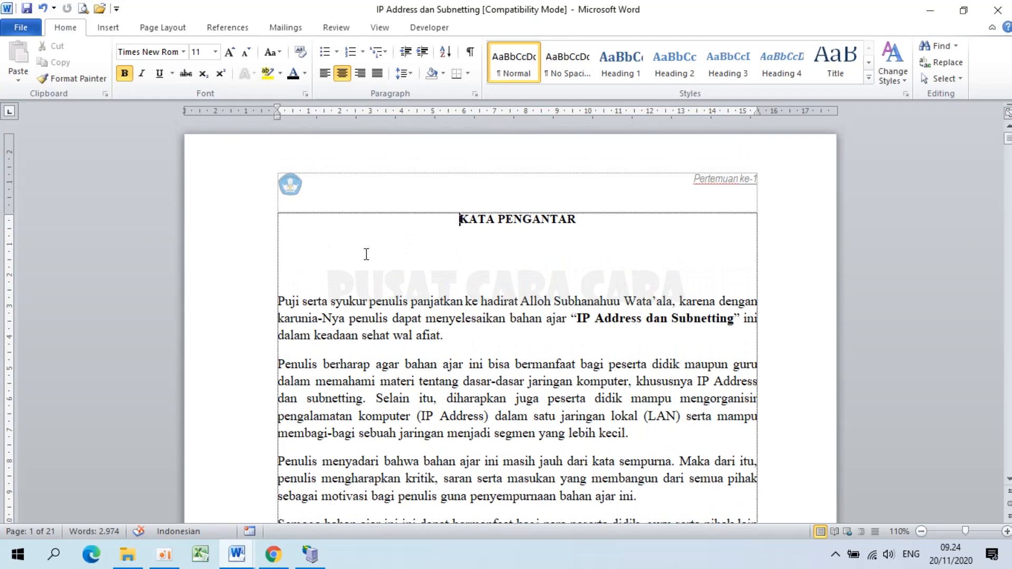
scroll(366, 253, "down", 18)
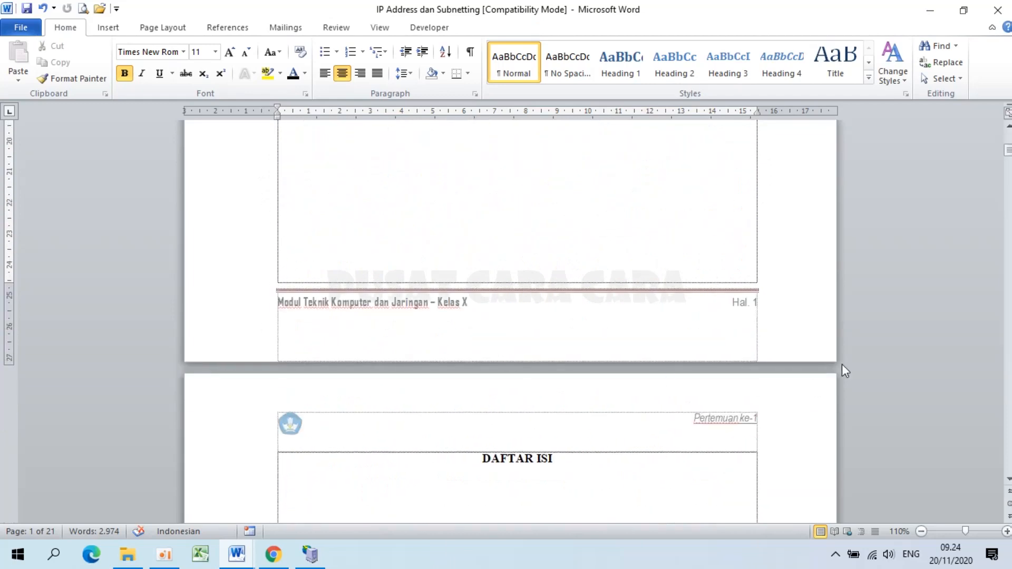
scroll(500, 217, "up", 13)
scroll(500, 218, "up", 3)
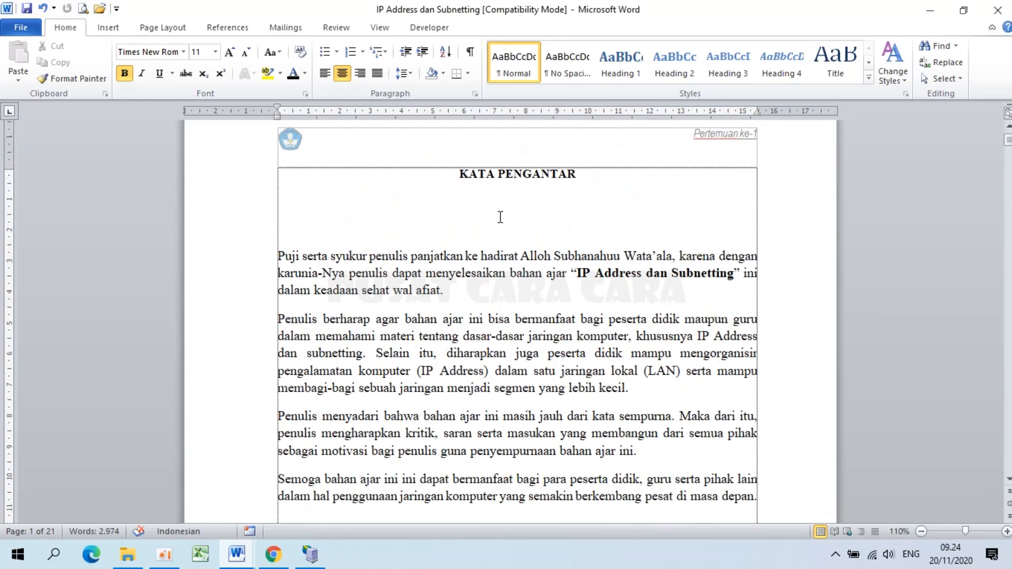
left_click(479, 336)
scroll(480, 331, "up", 2)
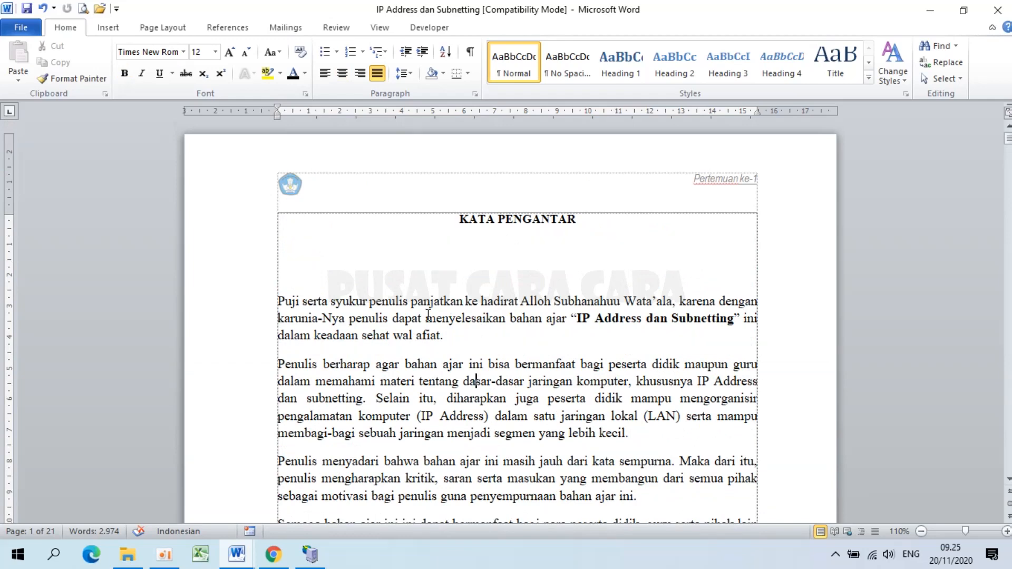
scroll(428, 316, "down", 10)
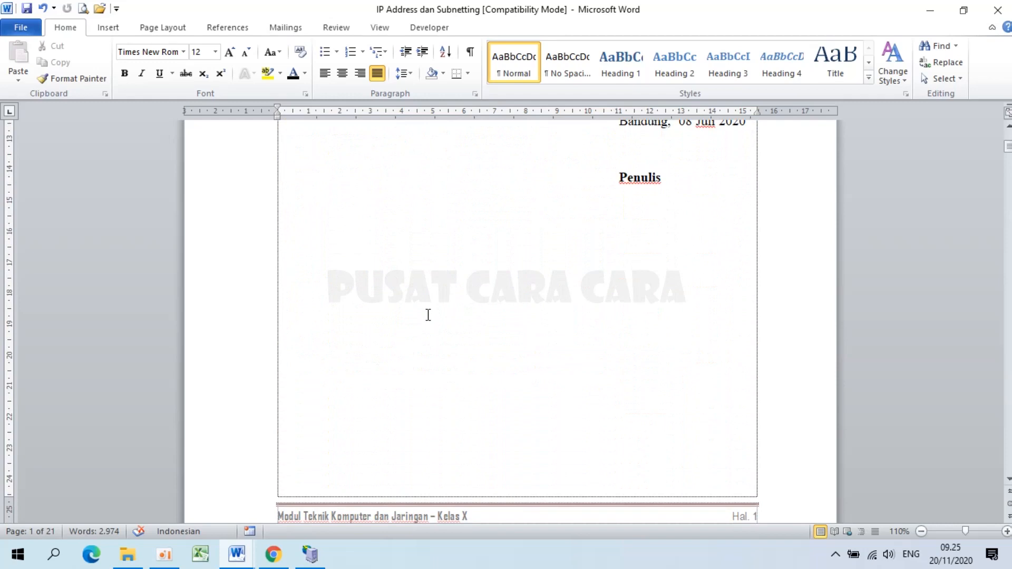
scroll(428, 316, "down", 3)
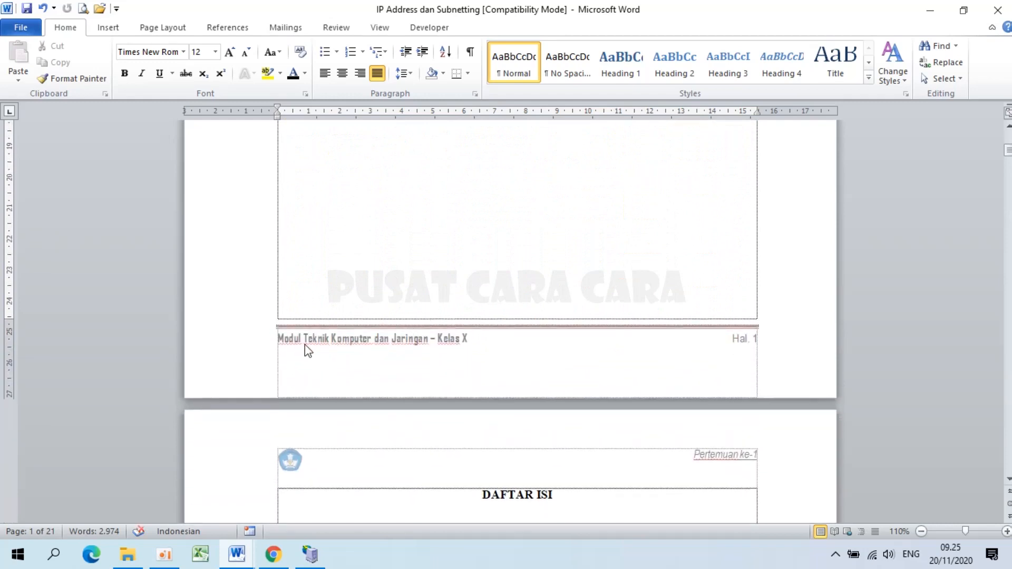
- Reopen the first page's footer, switch to its header and back to the footer, and return to the body text
double_click(474, 345)
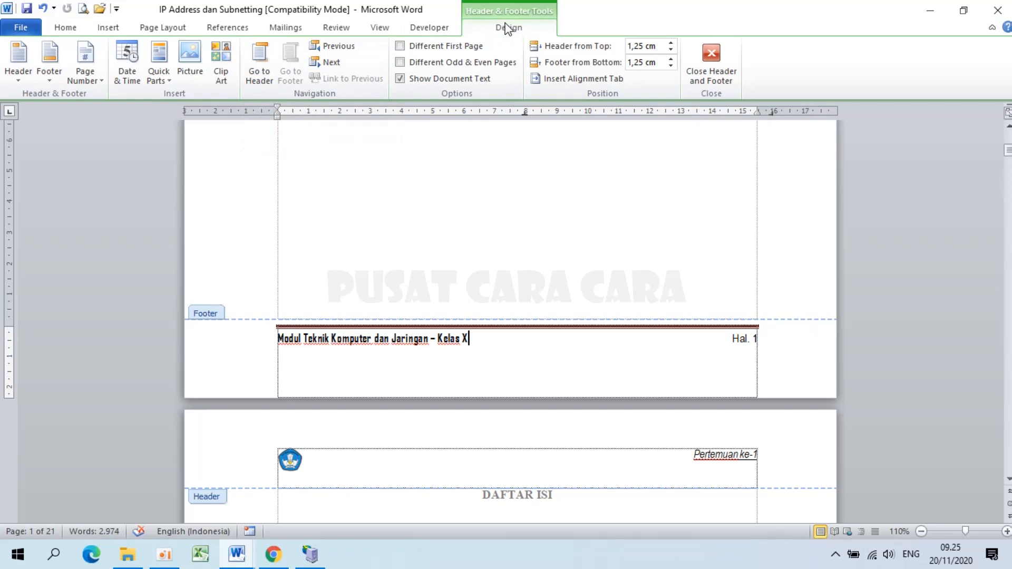
left_click(260, 64)
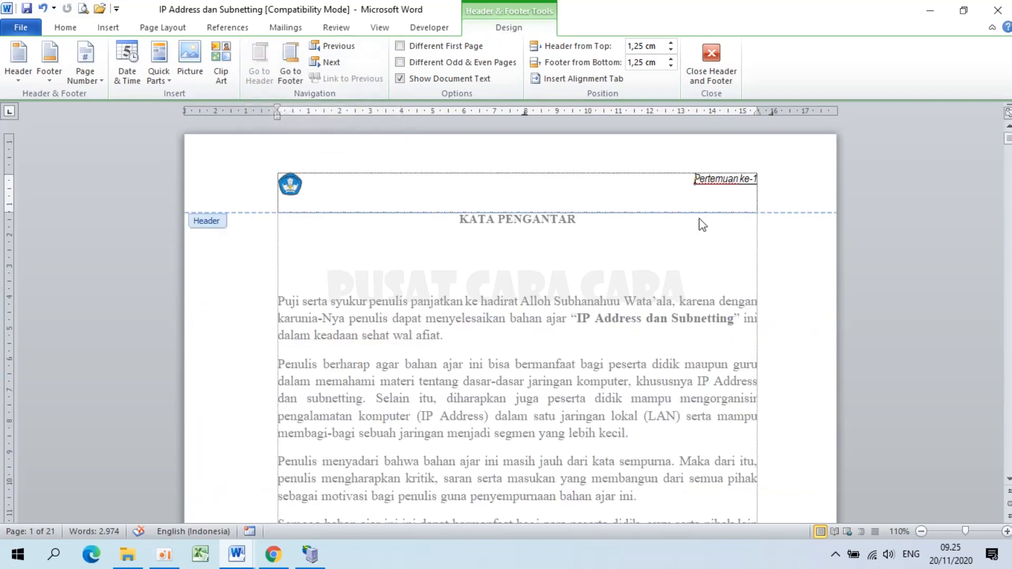
left_click(294, 73)
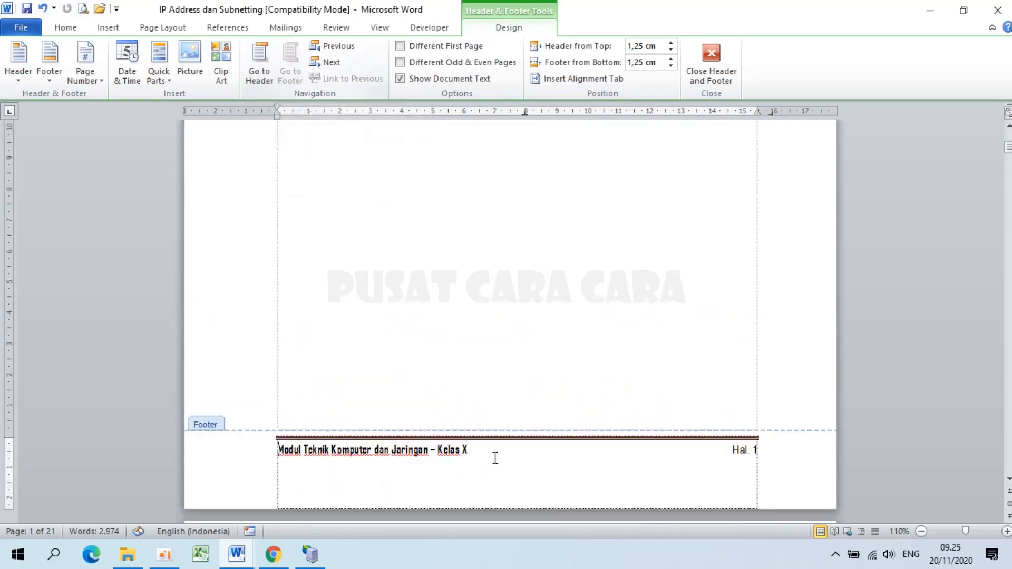
left_click(707, 77)
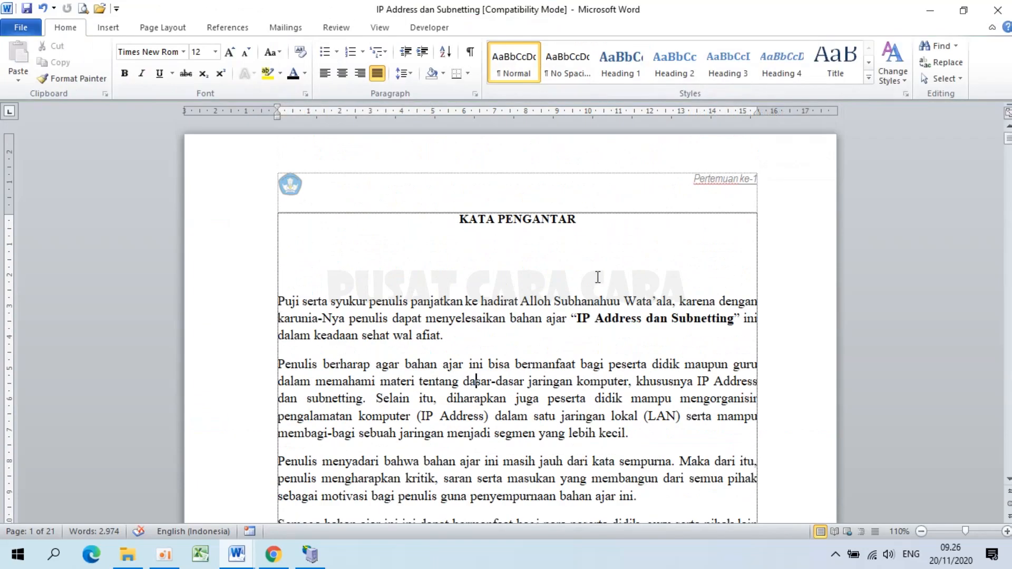
- Review the headers and the footer page numbers from KATA PENGANTAR through the BAB I PENDAHULUAN page
scroll(676, 255, "down", 12)
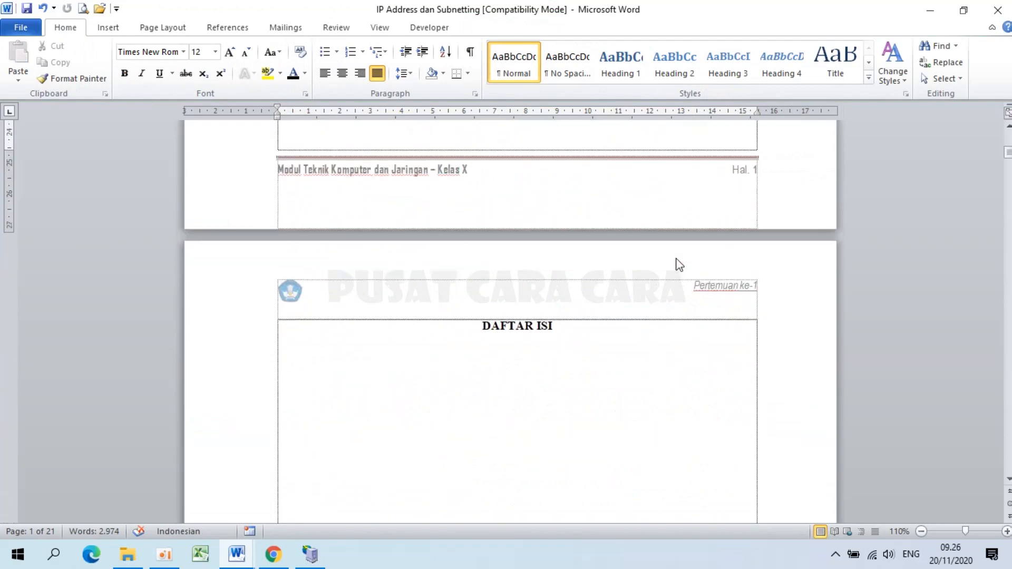
scroll(613, 164, "up", 3)
scroll(612, 165, "up", 20)
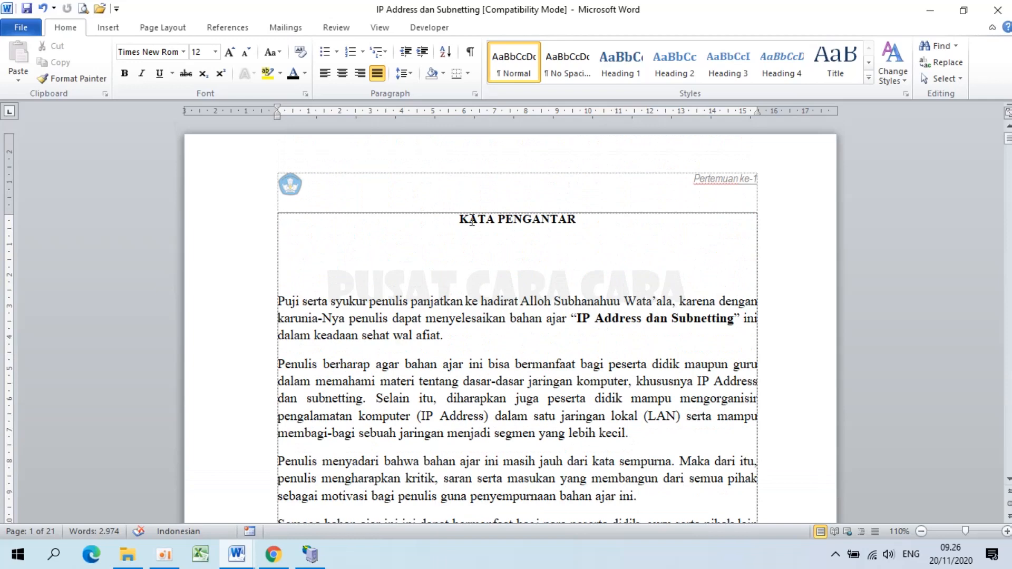
scroll(472, 220, "down", 20)
scroll(472, 220, "down", 20)
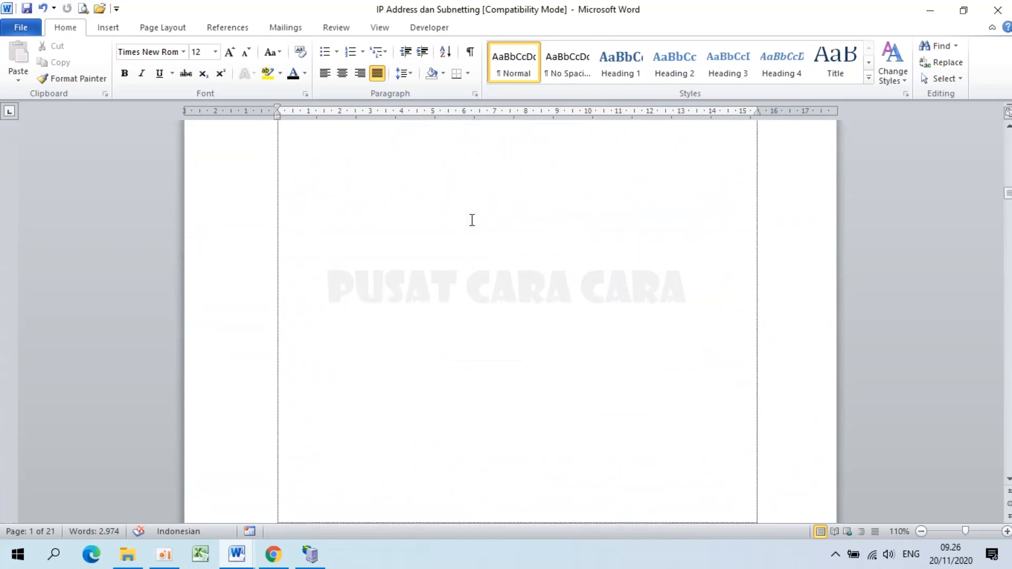
scroll(472, 220, "down", 5)
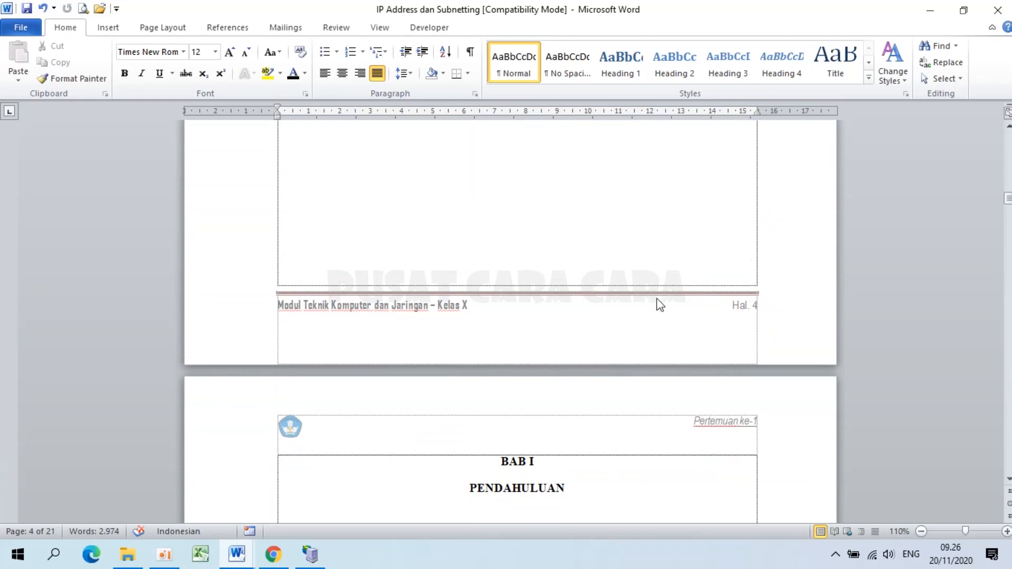
scroll(659, 303, "down", 5)
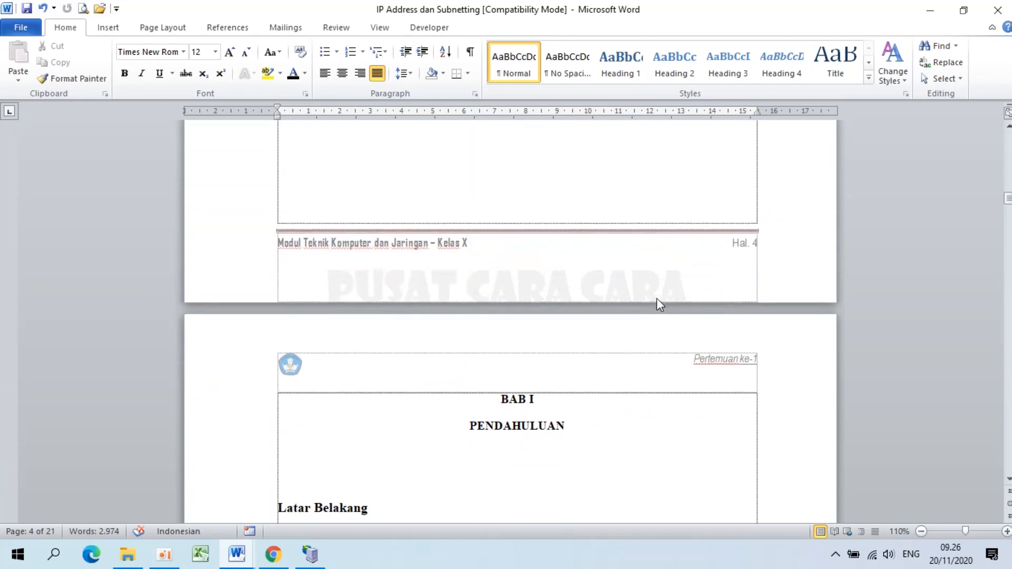
scroll(658, 299, "down", 12)
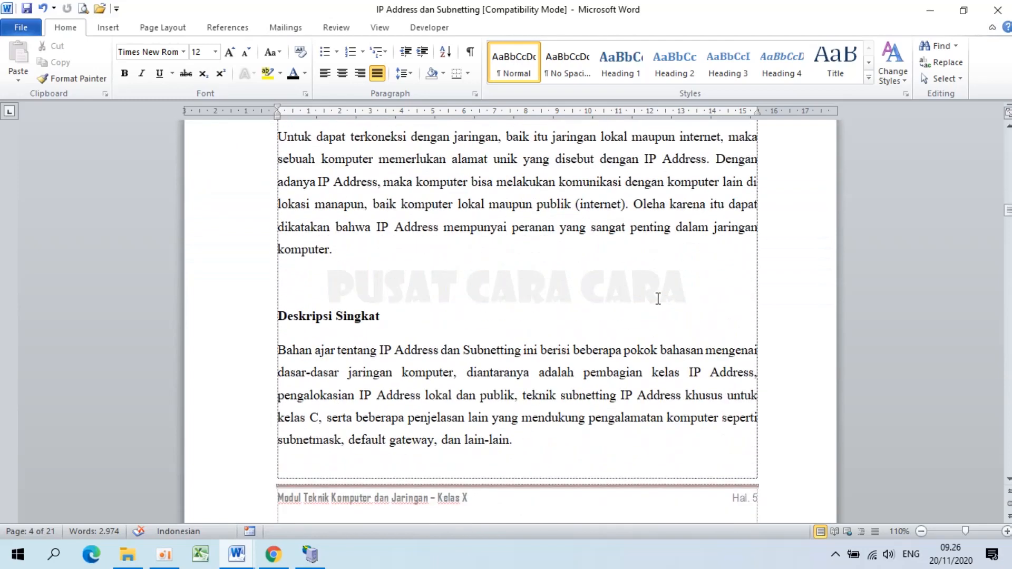
scroll(659, 304, "up", 14)
scroll(659, 304, "down", 12)
scroll(659, 317, "up", 1)
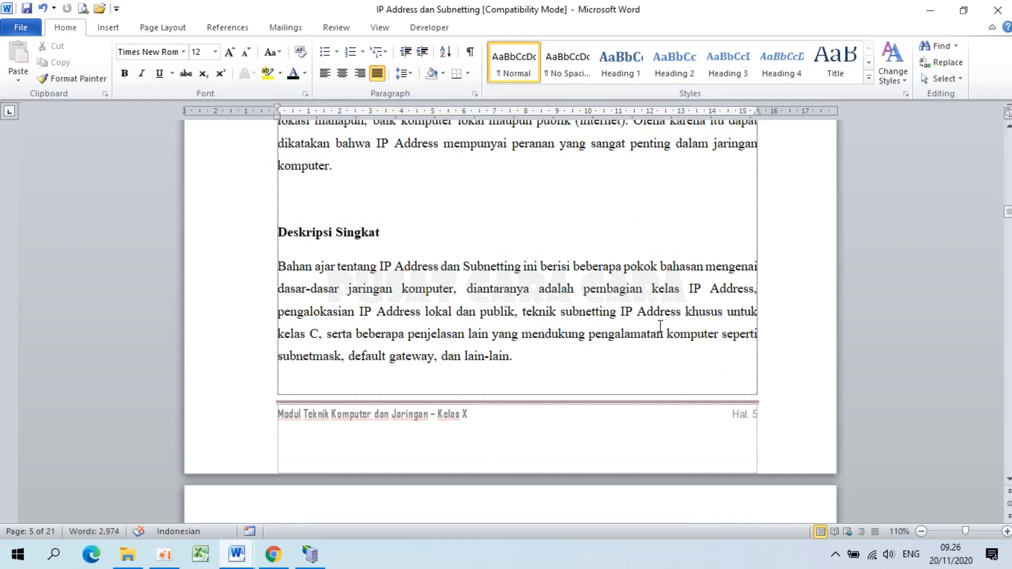
- Open the KATA PENGANTAR page's footer and set its page number format to i, ii, iii
scroll(660, 326, "up", 20)
scroll(661, 327, "down", 12)
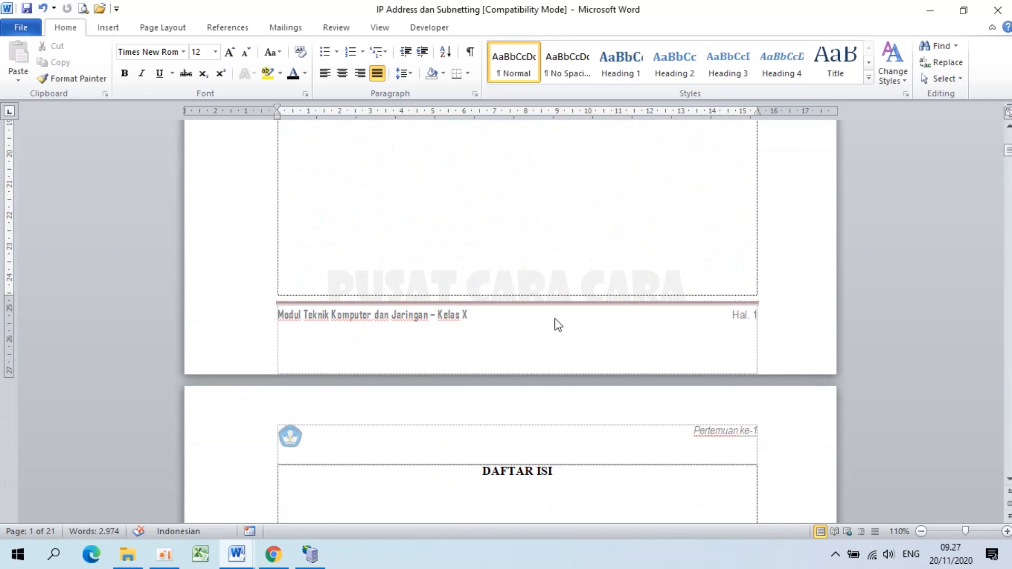
double_click(568, 319)
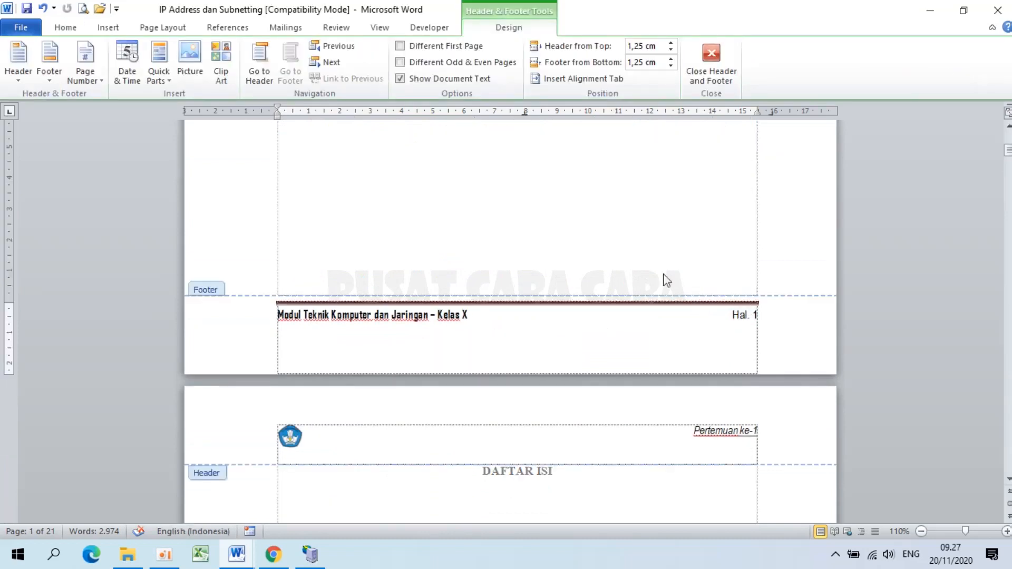
scroll(635, 242, "up", 10)
scroll(634, 242, "down", 10)
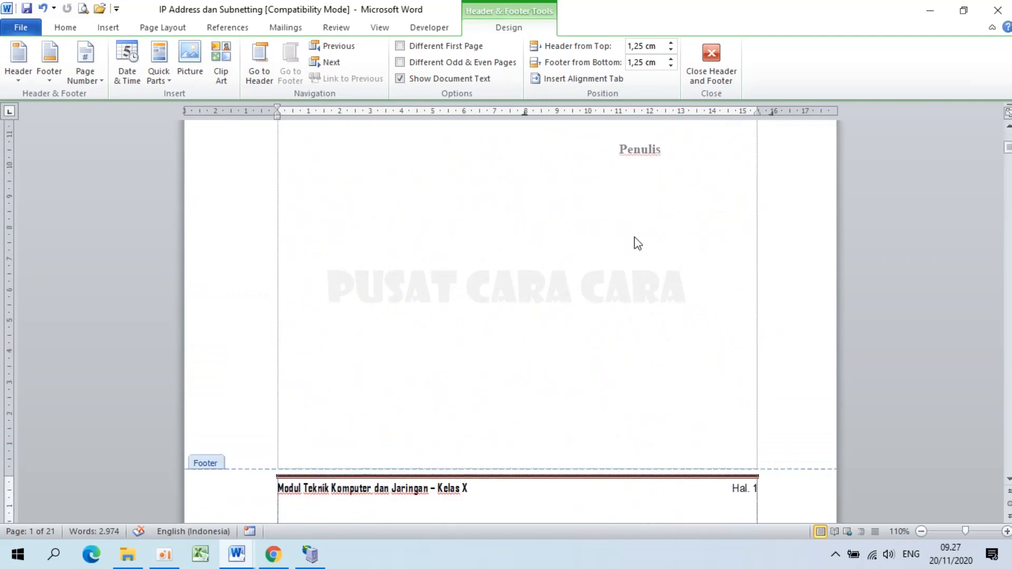
scroll(636, 237, "up", 4)
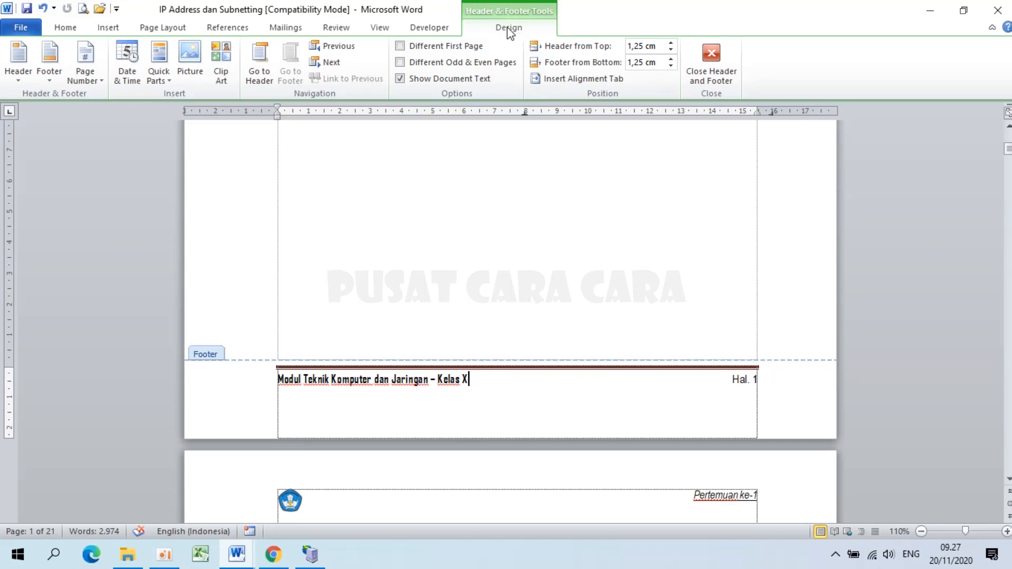
left_click(96, 85)
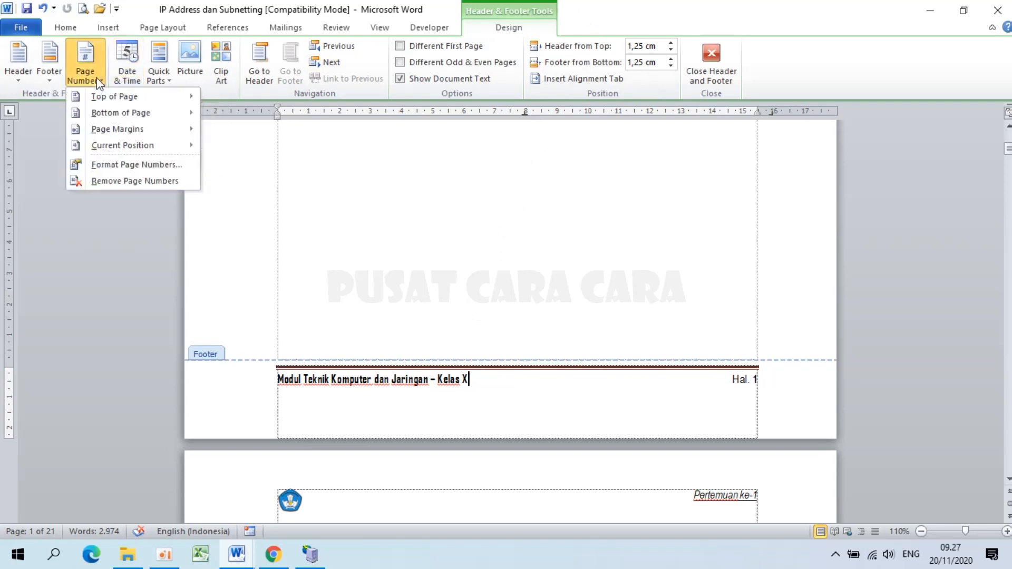
left_click(160, 165)
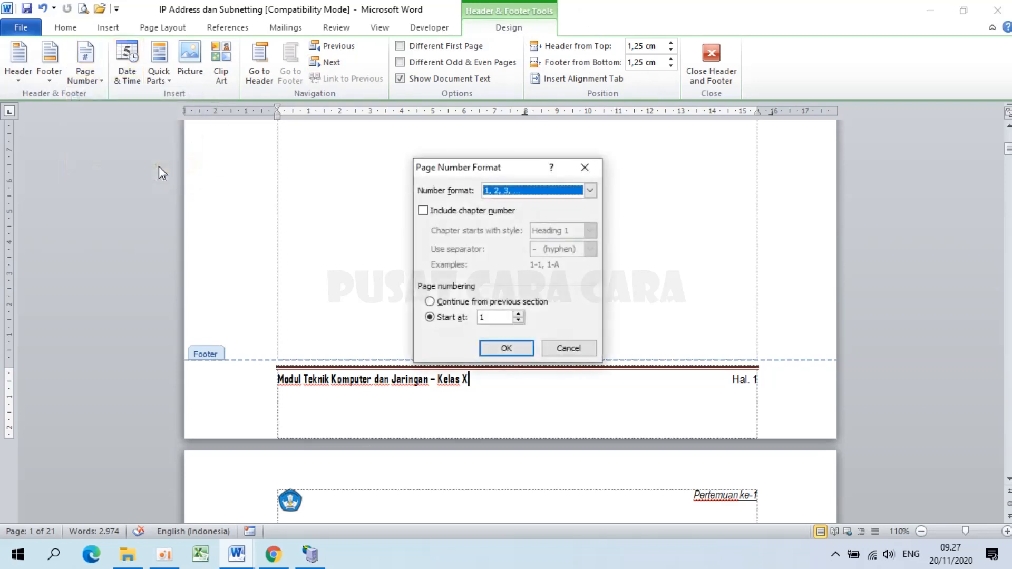
left_click(513, 189)
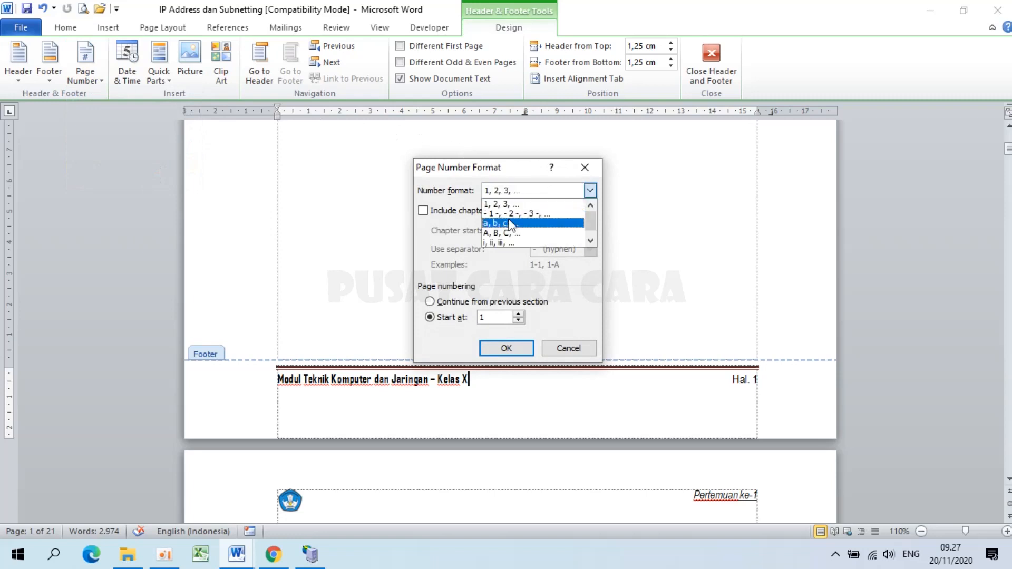
left_click(509, 243)
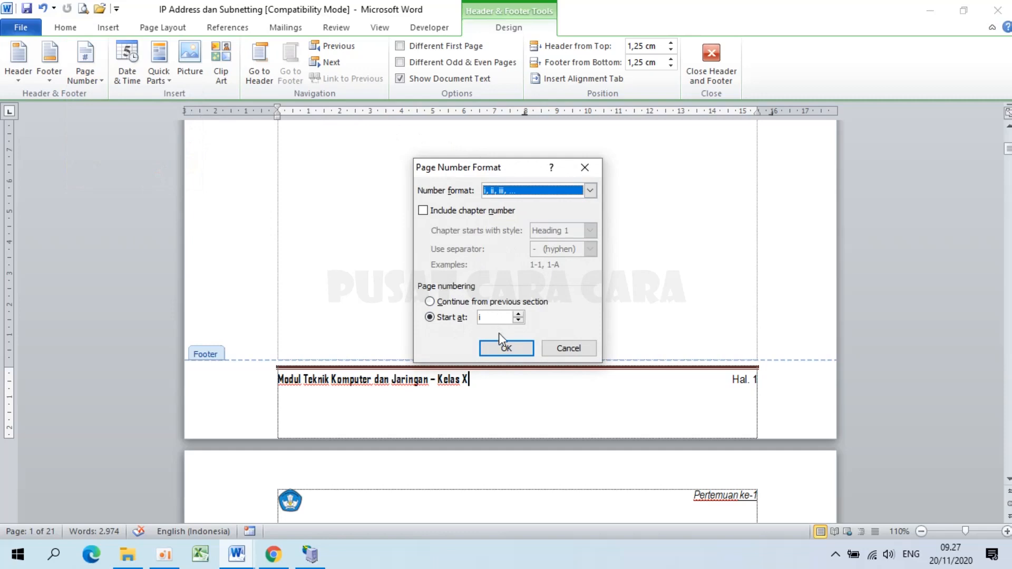
left_click(507, 352)
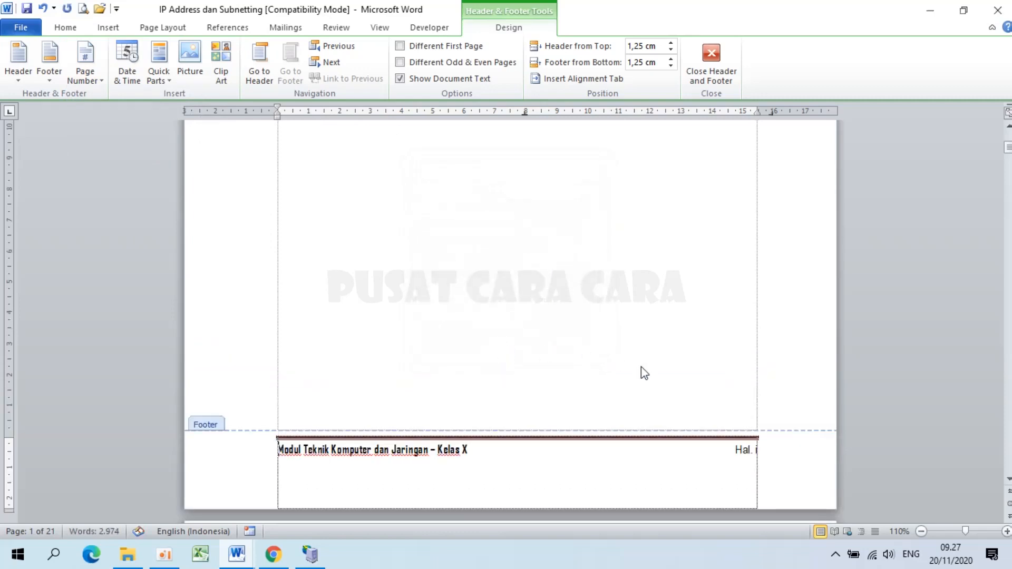
- Check the footer page numbers from the first page through the BAB I page, and close the footer
scroll(654, 409, "down", 1)
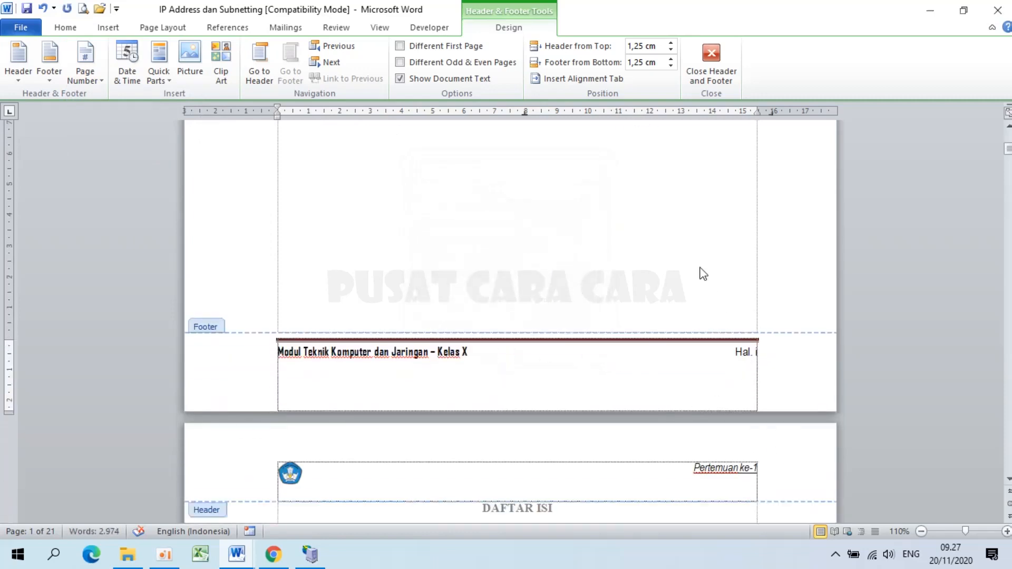
scroll(703, 273, "down", 20)
scroll(728, 406, "down", 2)
scroll(729, 402, "down", 20)
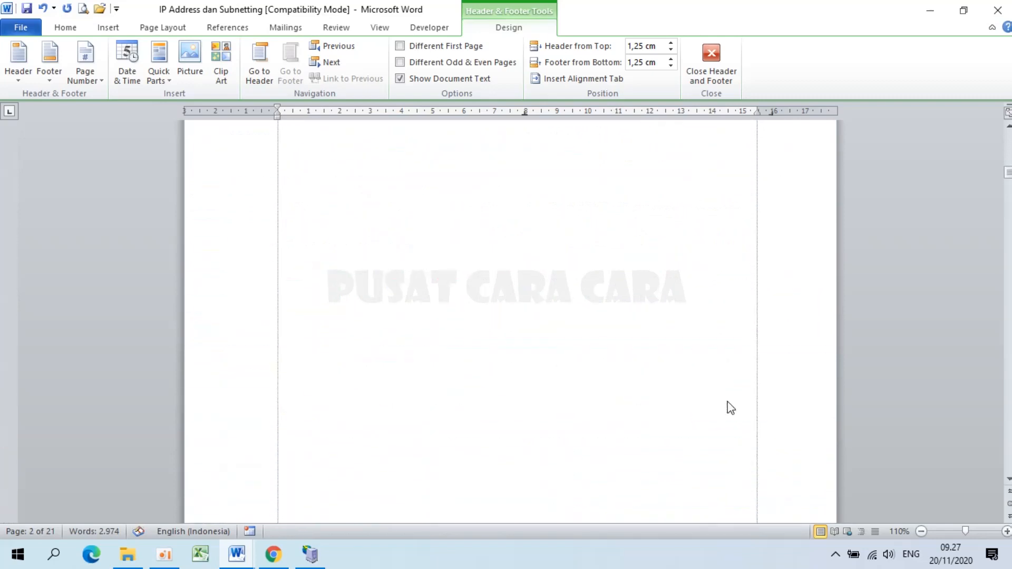
scroll(731, 409, "down", 10)
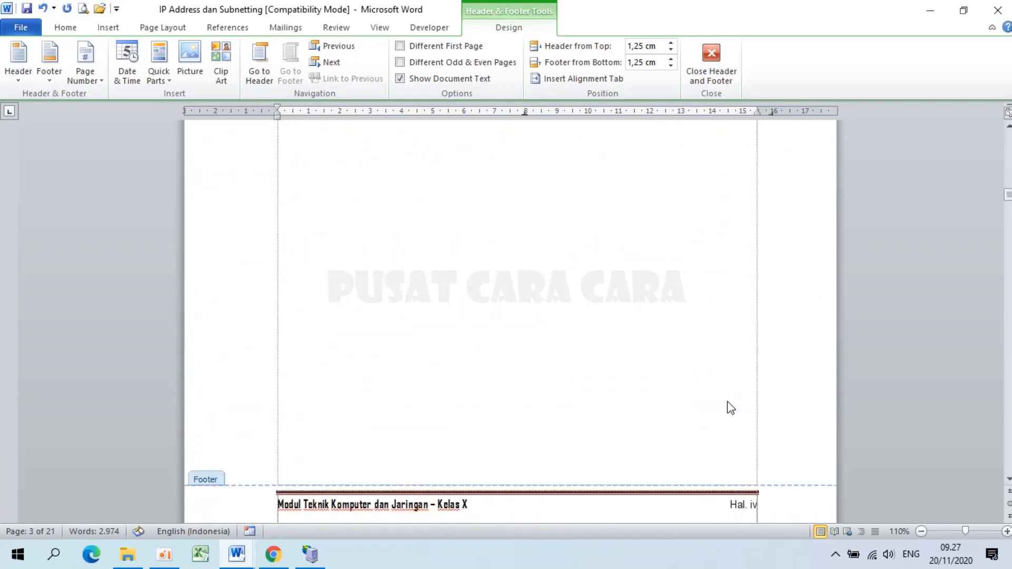
scroll(730, 405, "down", 15)
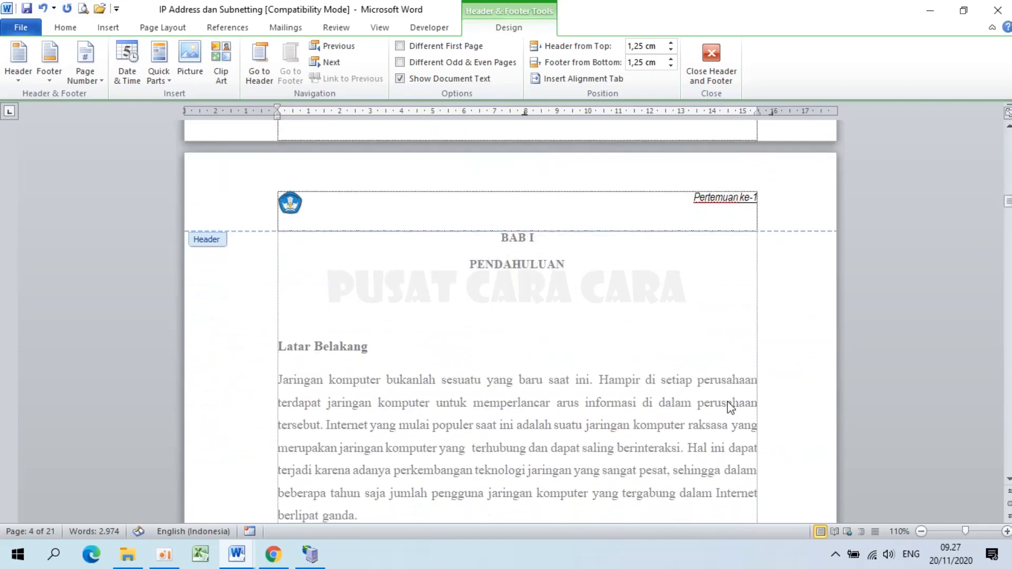
scroll(729, 406, "down", 12)
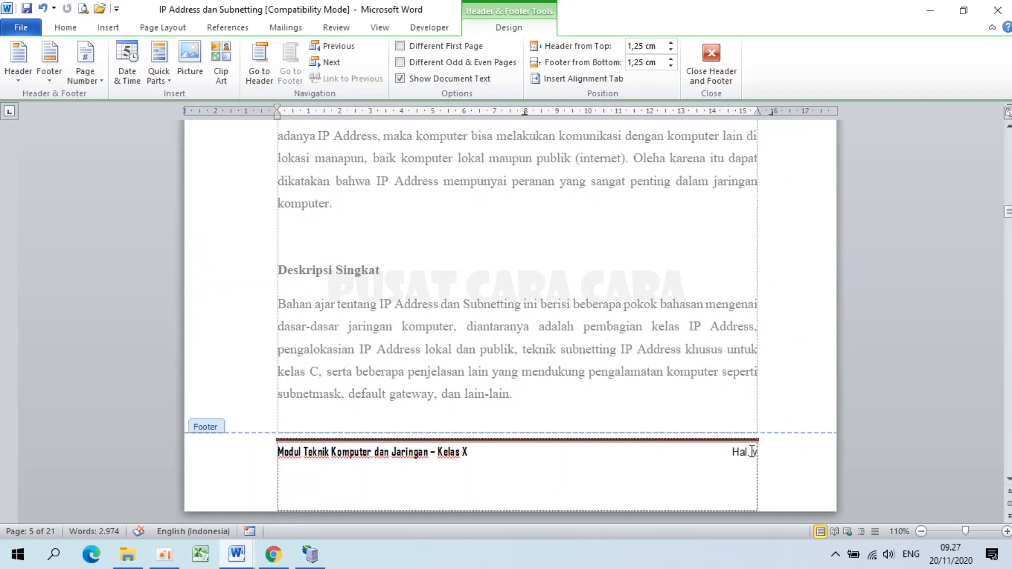
scroll(632, 391, "down", 1)
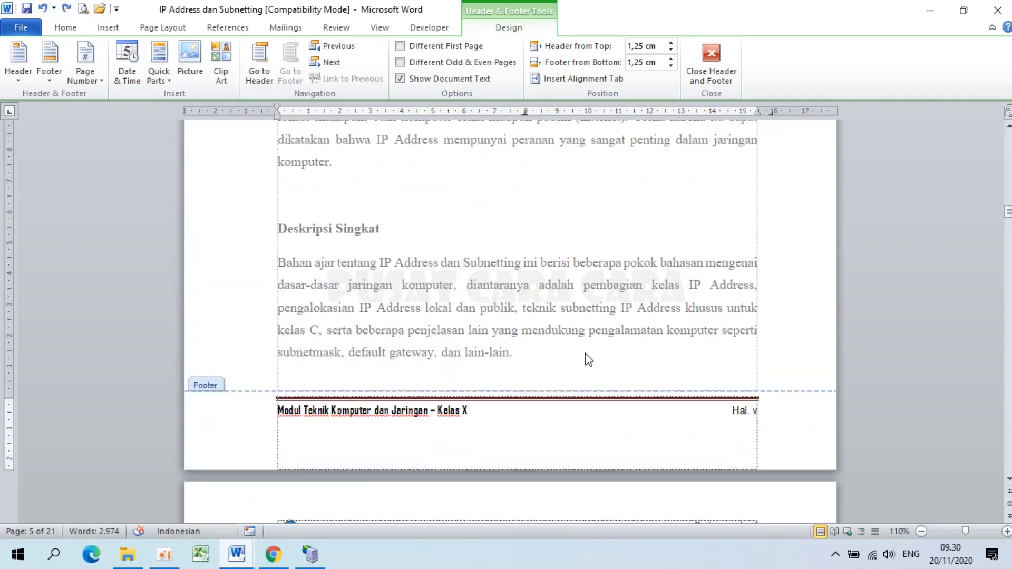
left_click(715, 66)
- Compare the footer page numbering on the DAFTAR TABEL page with that on the BAB I PENDAHULUAN page
scroll(689, 305, "down", 5)
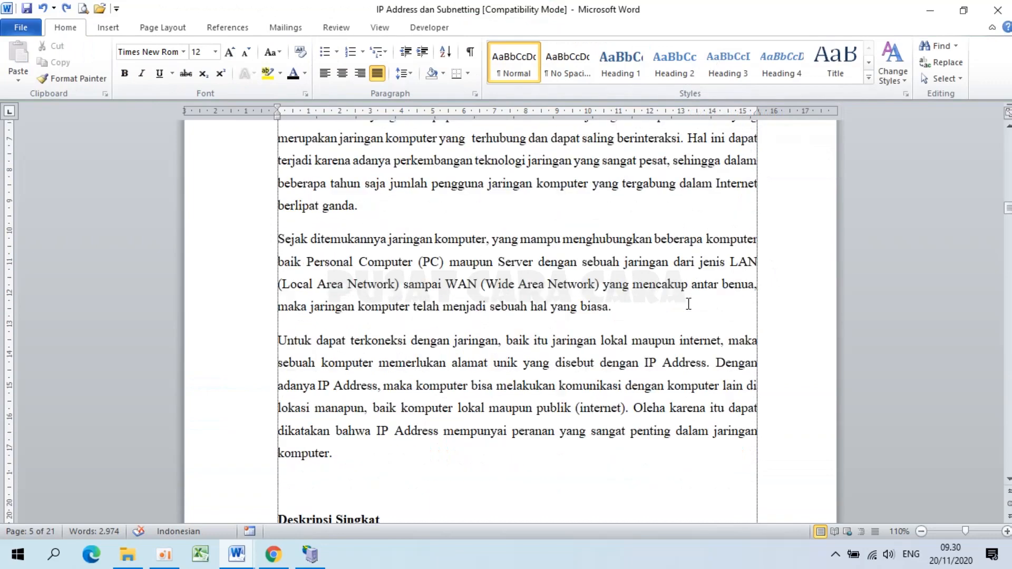
scroll(689, 304, "up", 18)
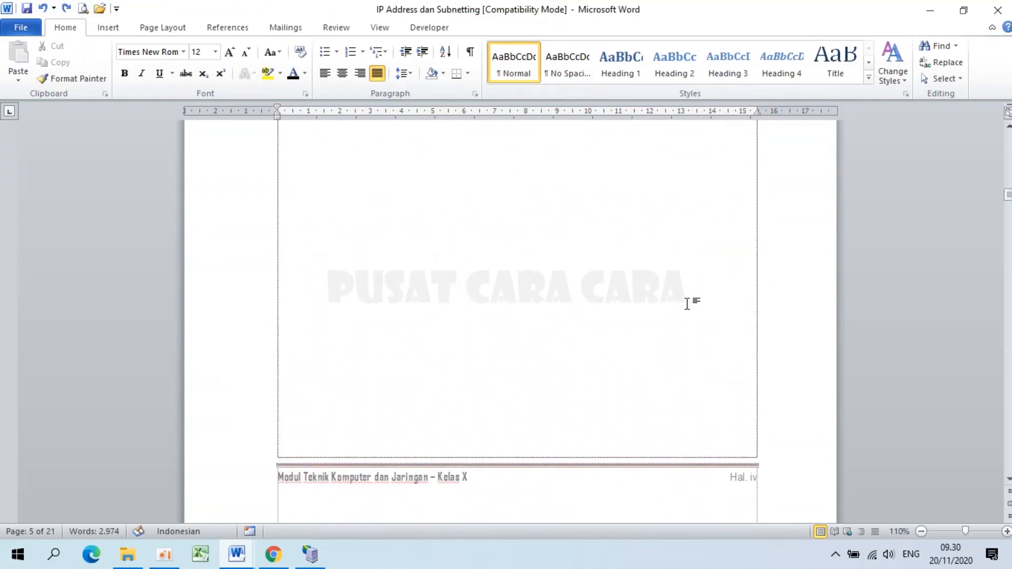
scroll(687, 305, "up", 3)
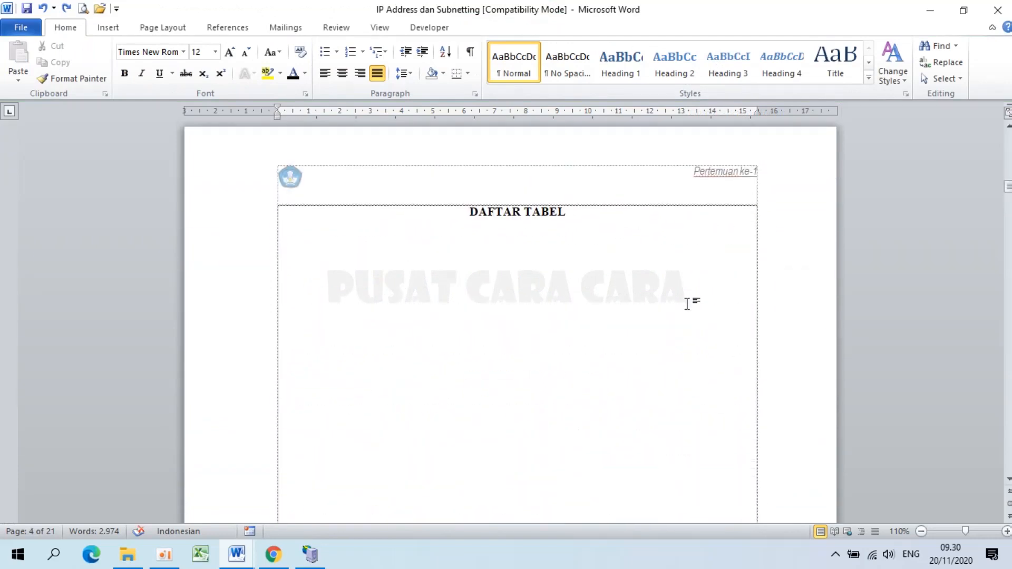
scroll(687, 305, "down", 3)
scroll(688, 305, "down", 1)
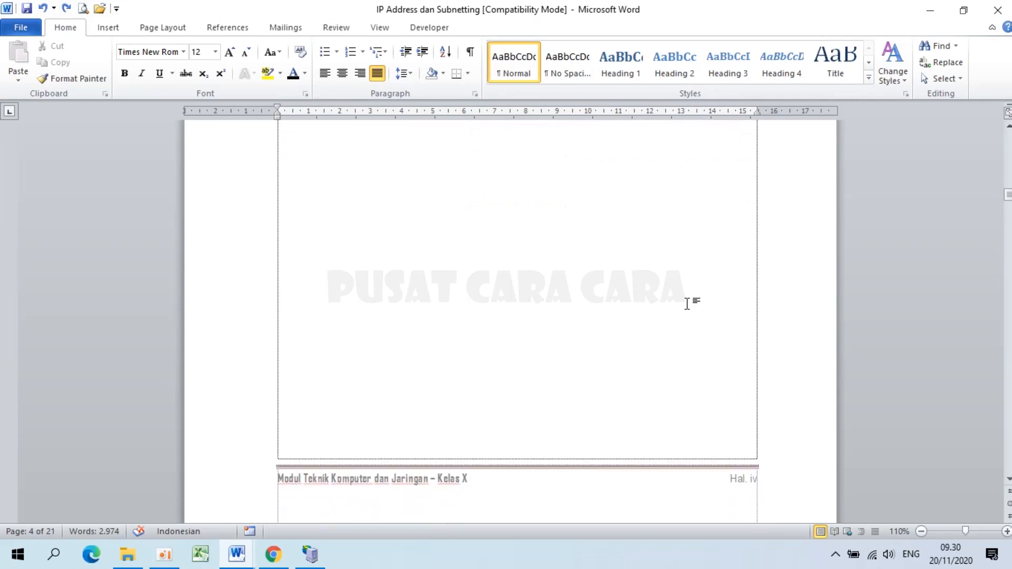
scroll(690, 308, "down", 3)
scroll(691, 310, "down", 3)
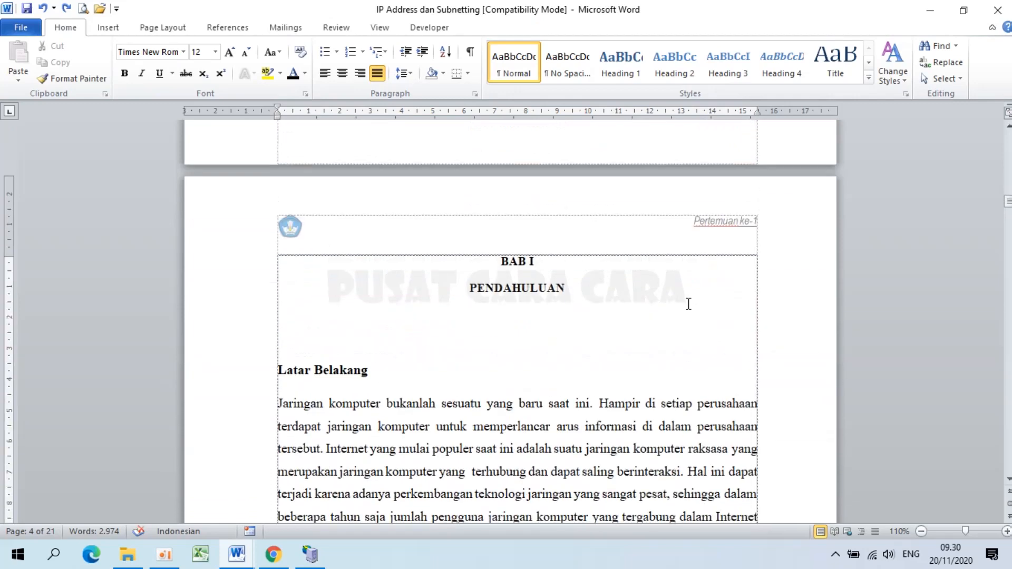
scroll(690, 310, "up", 1)
scroll(632, 421, "up", 1)
scroll(633, 419, "down", 6)
scroll(632, 416, "down", 3)
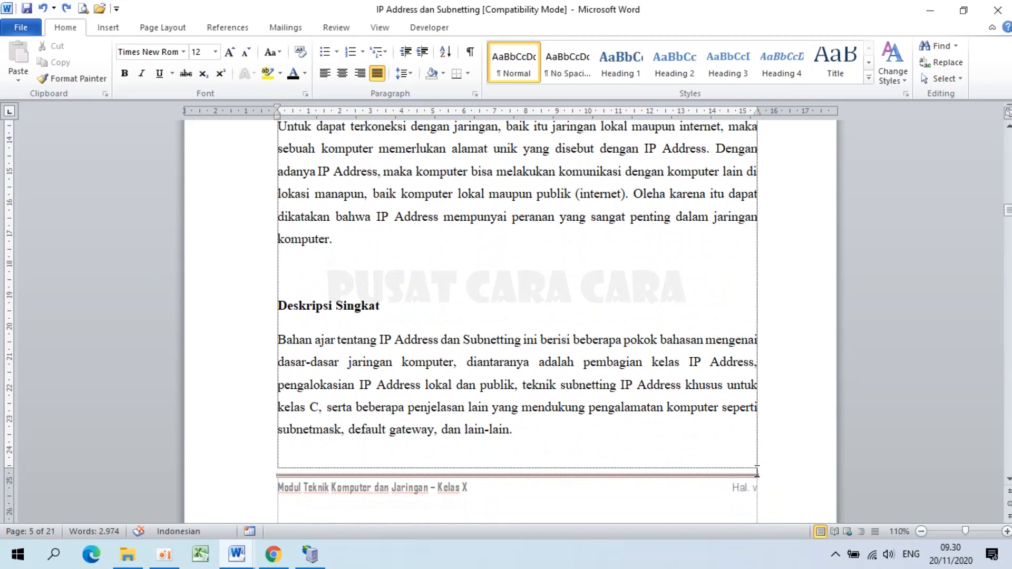
scroll(636, 291, "up", 15)
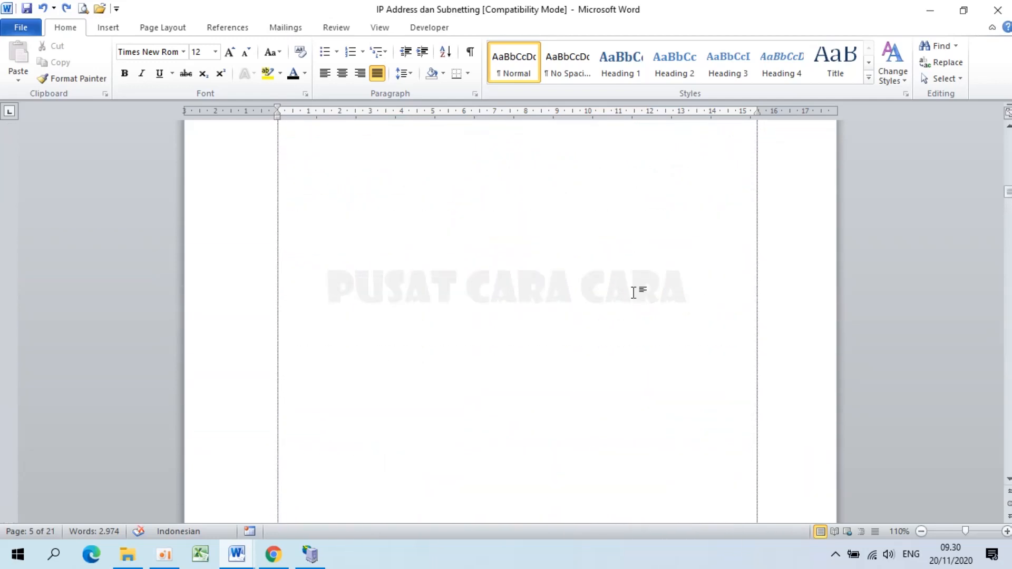
scroll(634, 293, "up", 2)
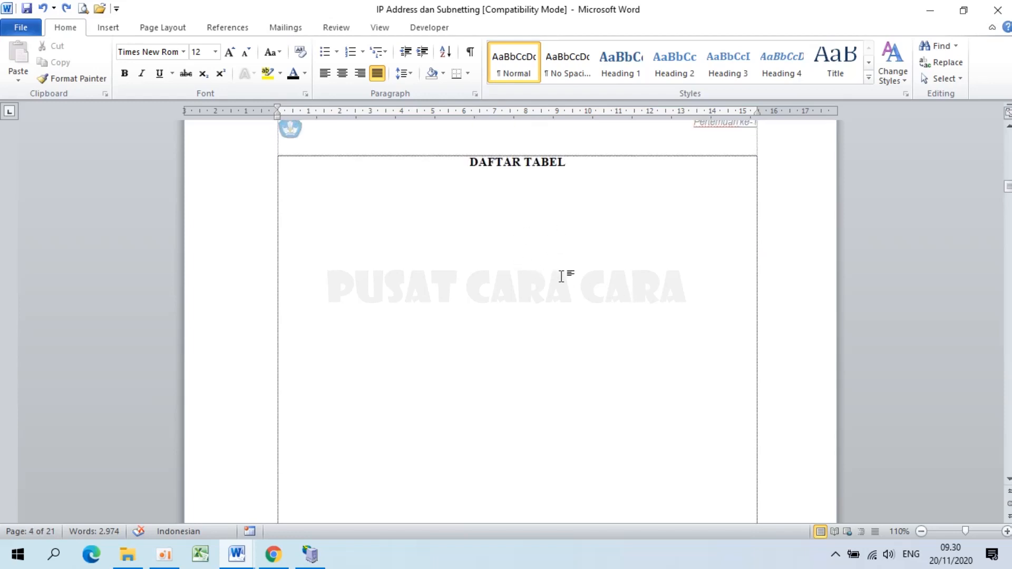
scroll(574, 315, "up", 10)
scroll(573, 316, "down", 3)
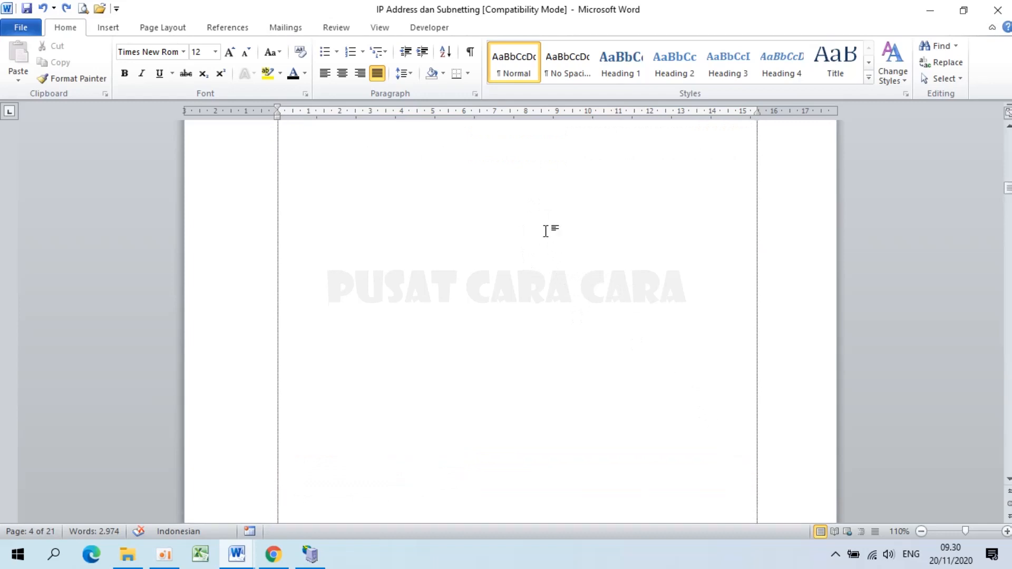
- Delete the page break between DAFTAR TABEL and BAB I, leaving one blank line between the two headings
scroll(546, 231, "up", 5)
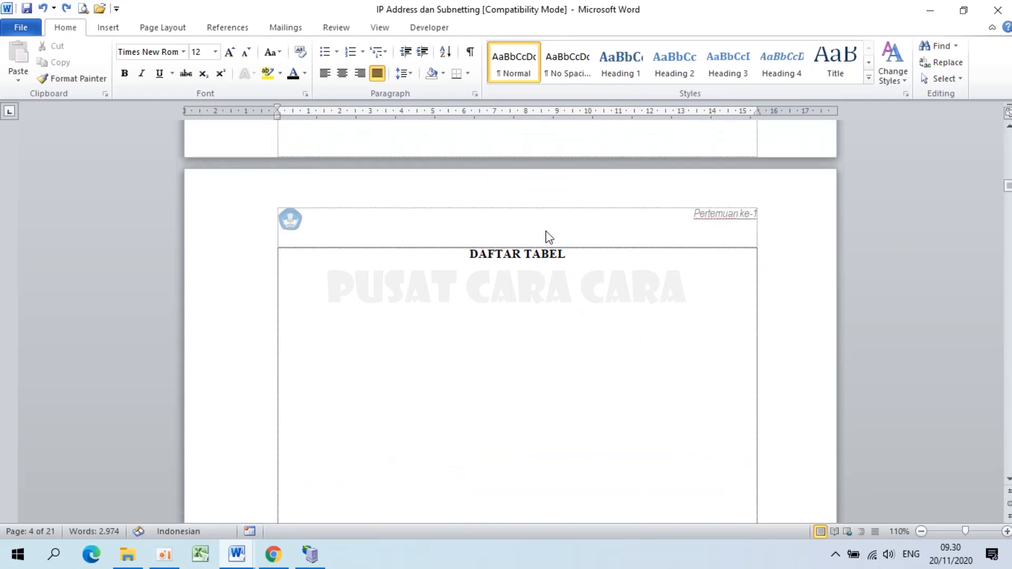
left_click(518, 296)
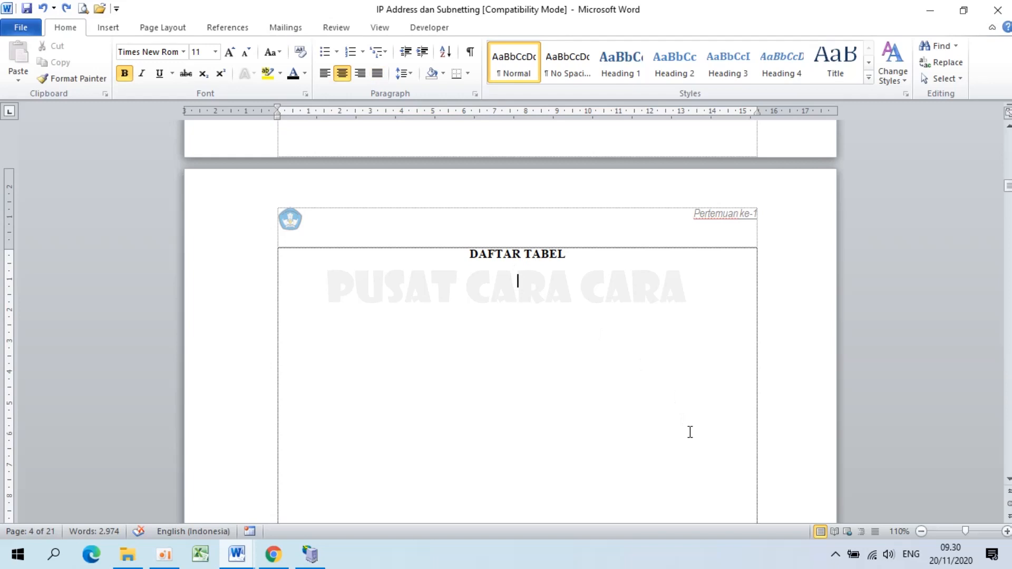
key("Delete")
key("Delete")
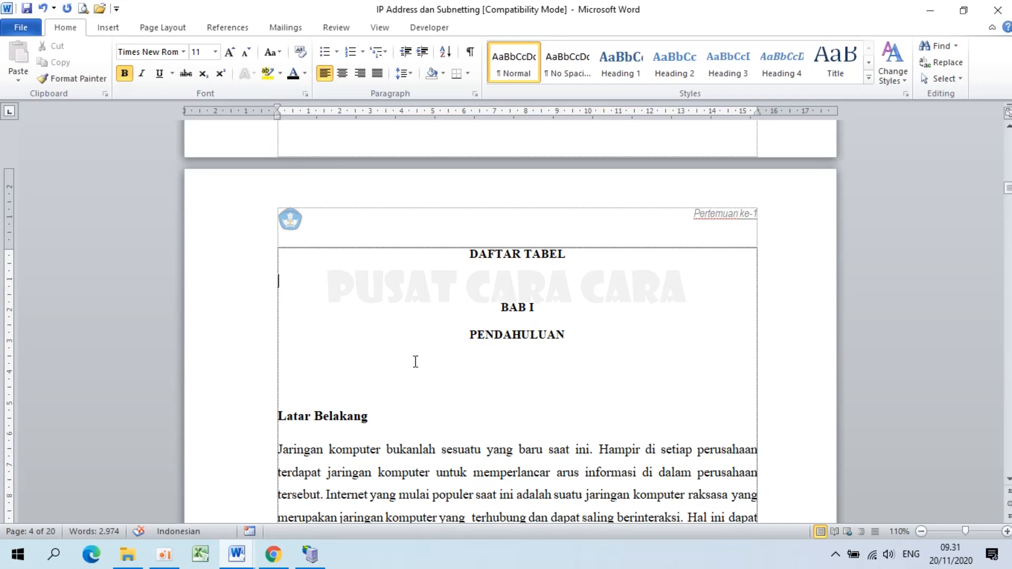
key("Delete")
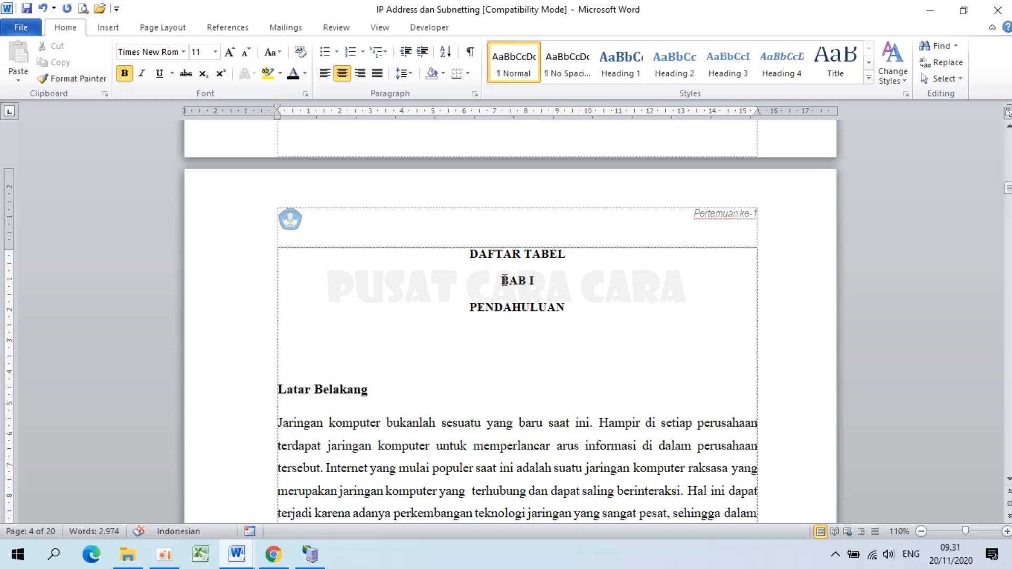
key("Return")
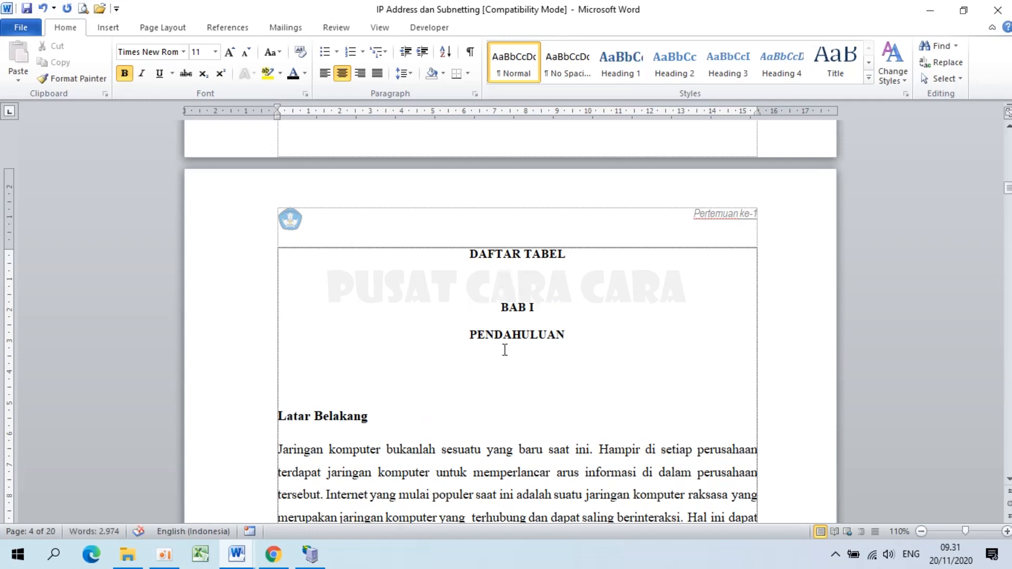
- Insert a Next Page section break directly before the BAB I heading
left_click(148, 34)
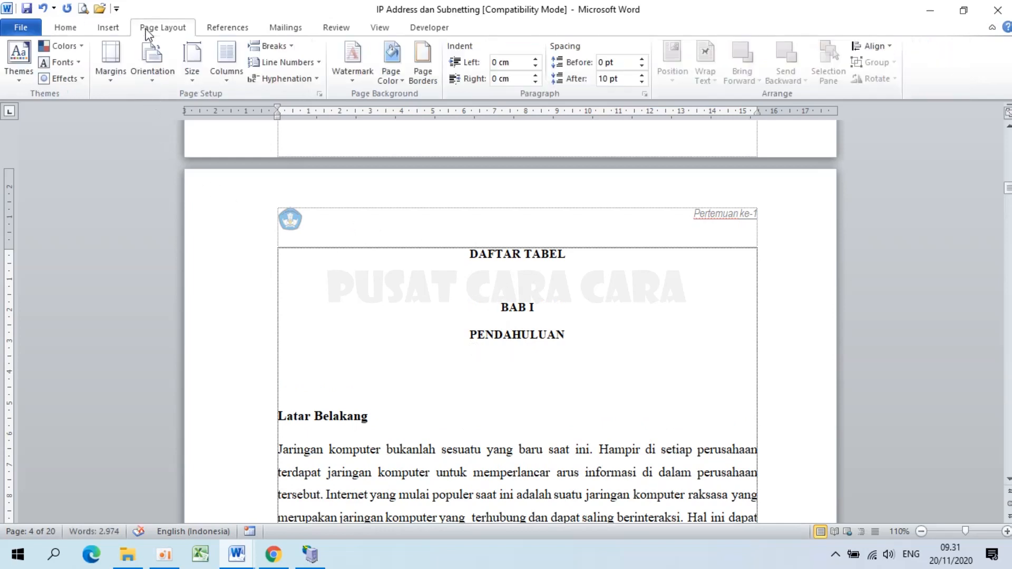
left_click(287, 46)
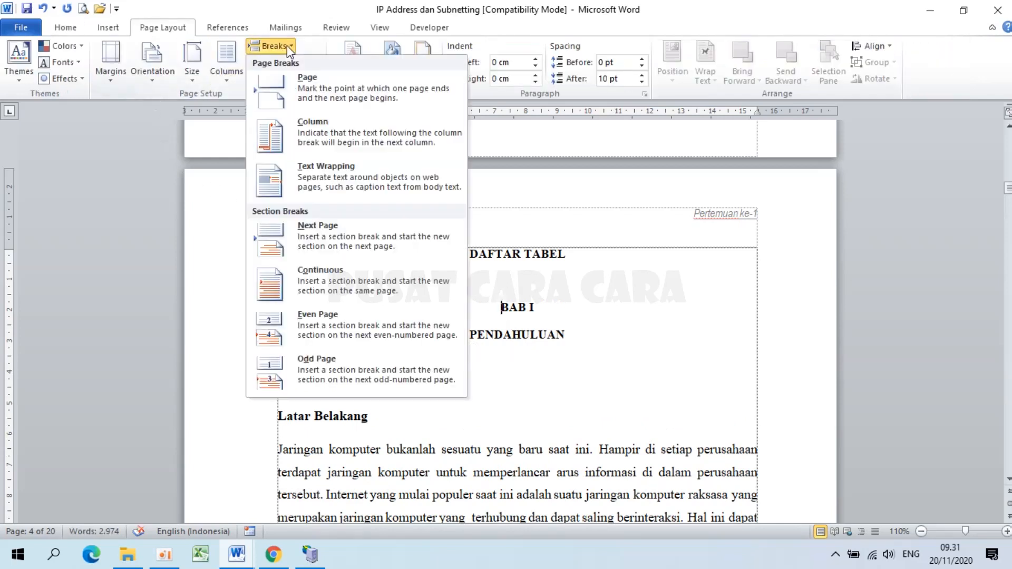
left_click(360, 239)
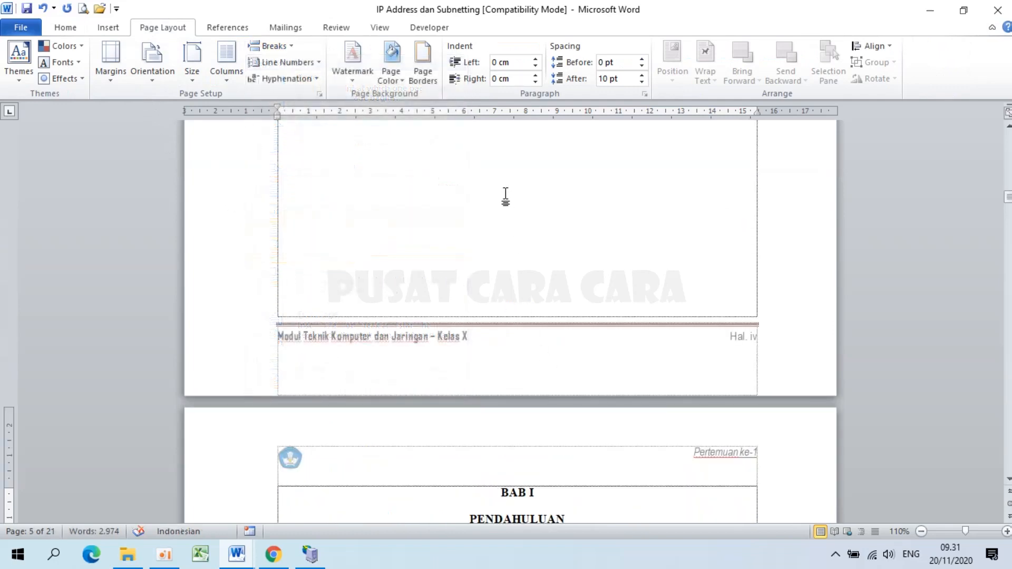
- Set the page number format in the BAB I section's footer to 1, 2, 3, starting at 1, and close the footer
scroll(500, 253, "down", 5)
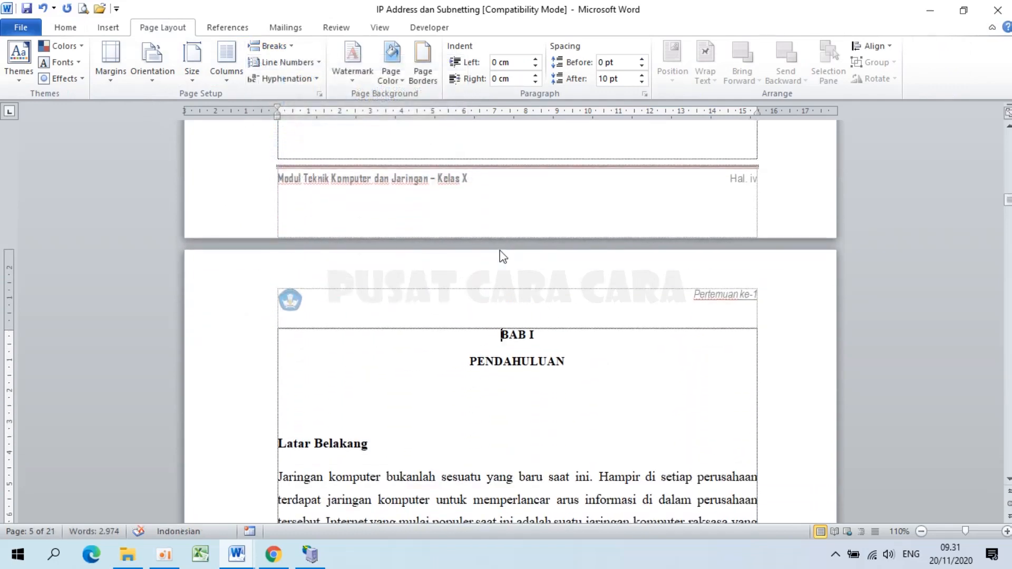
scroll(502, 257, "down", 10)
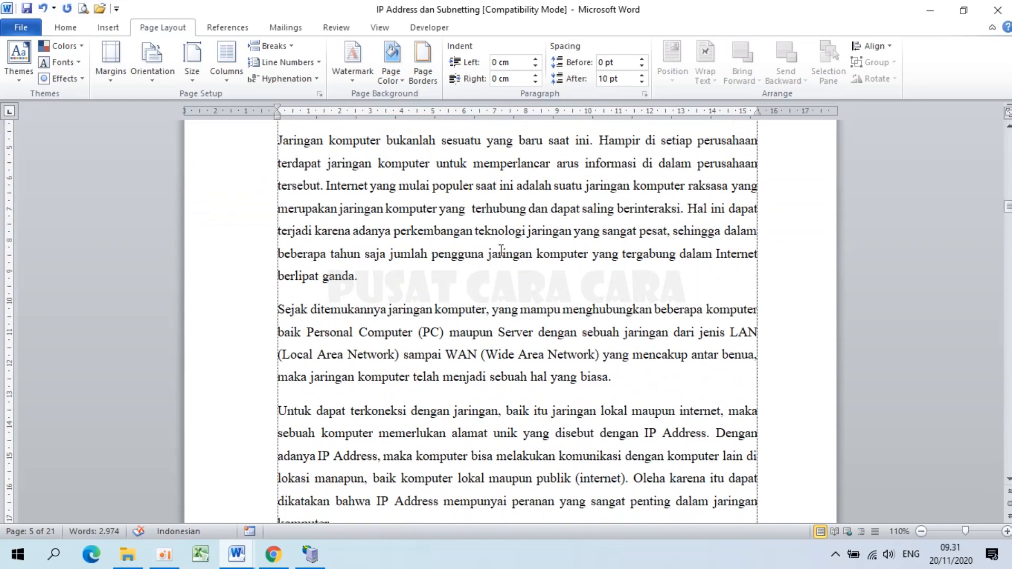
scroll(501, 251, "down", 4)
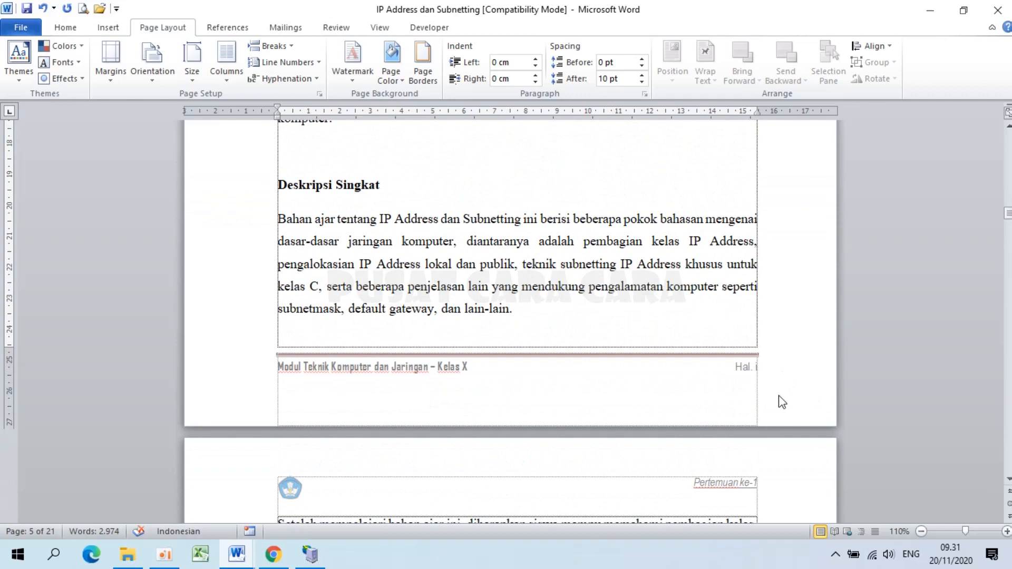
double_click(745, 369)
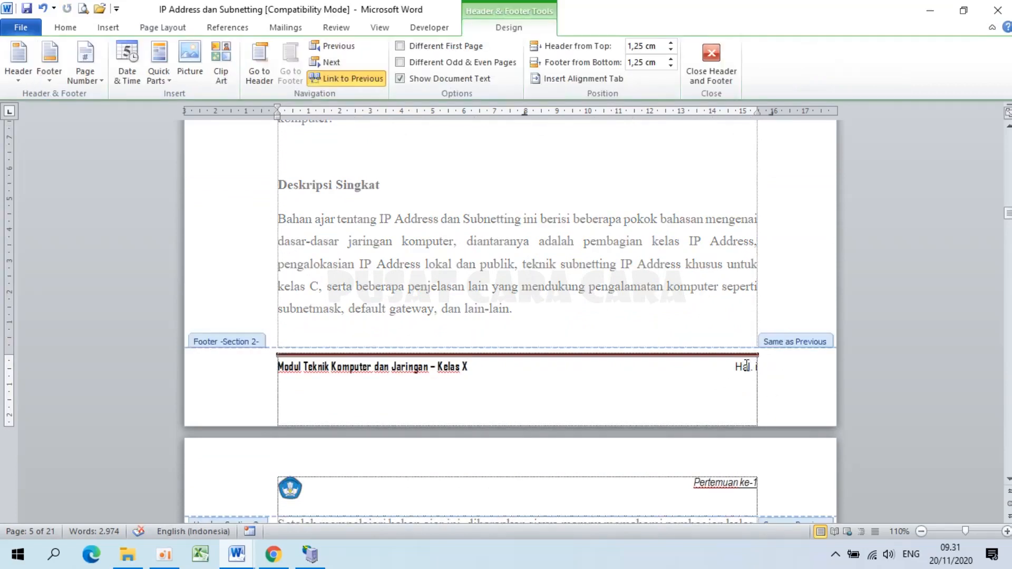
left_click(93, 71)
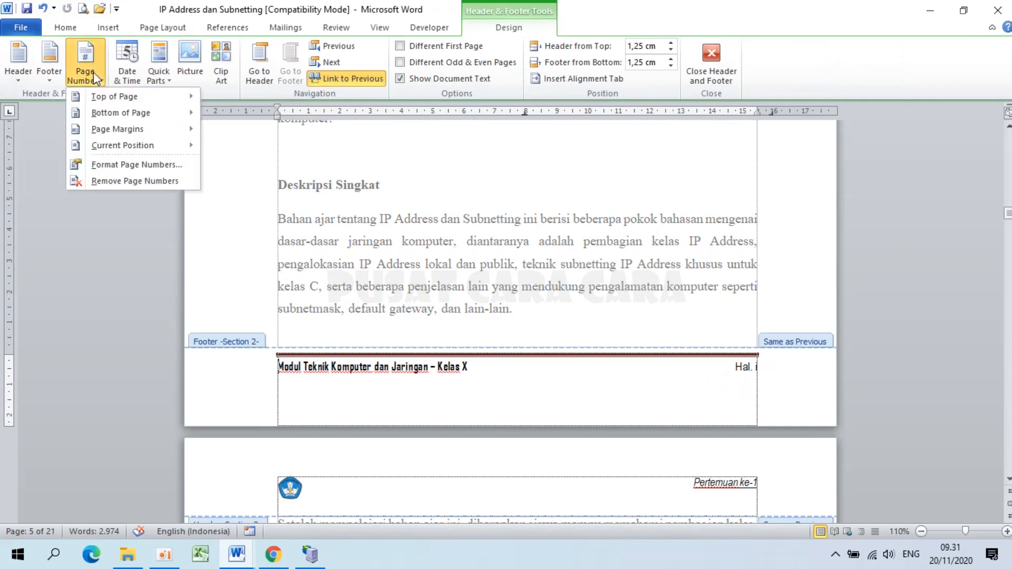
left_click(160, 165)
left_click(496, 191)
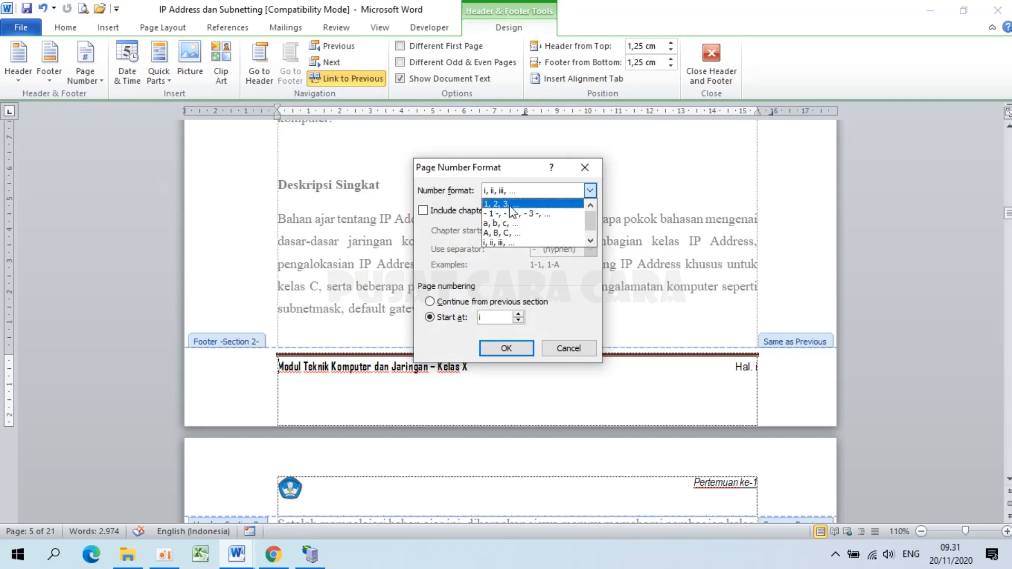
left_click(510, 206)
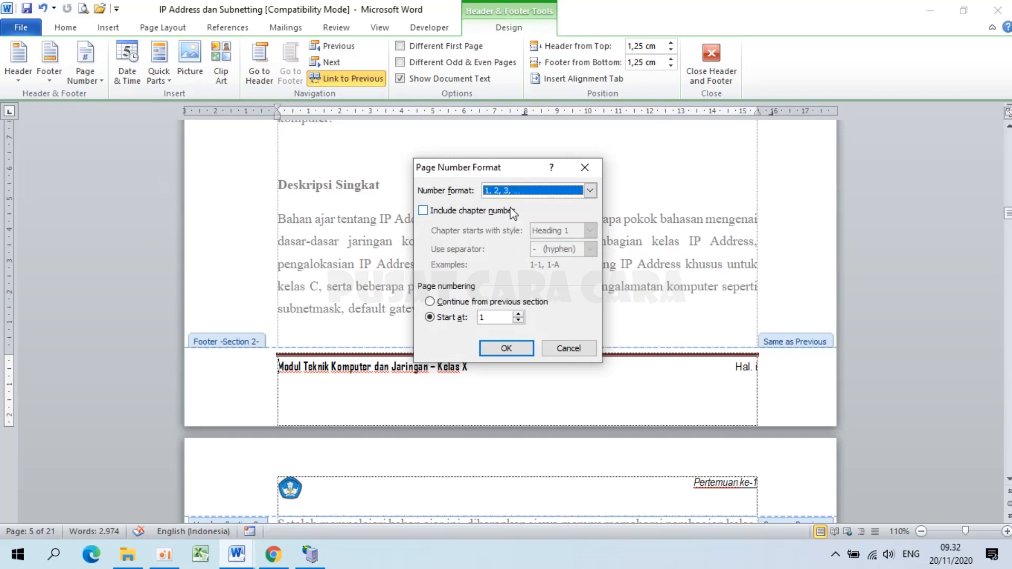
left_click(493, 317)
left_click(504, 348)
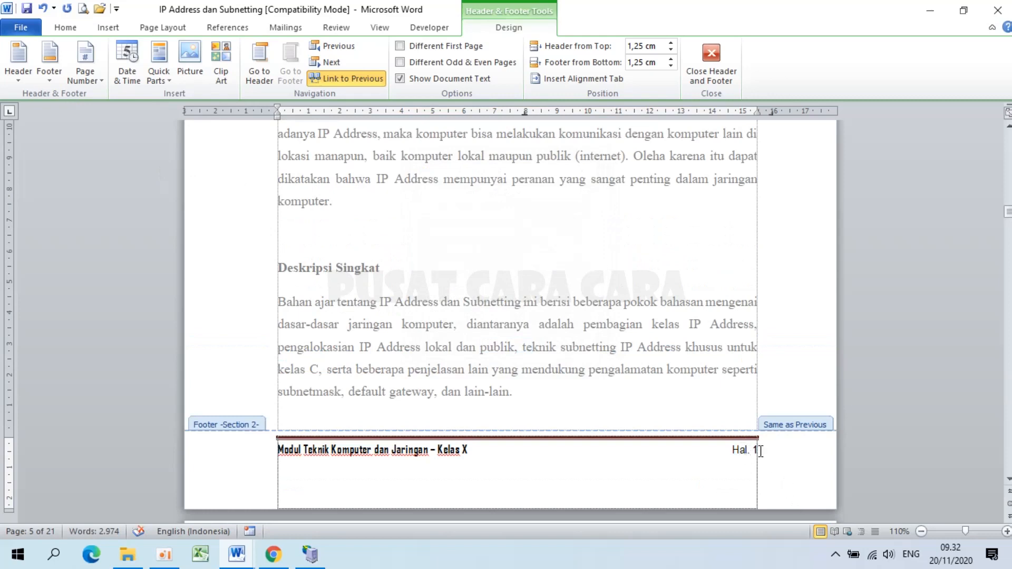
left_click(719, 56)
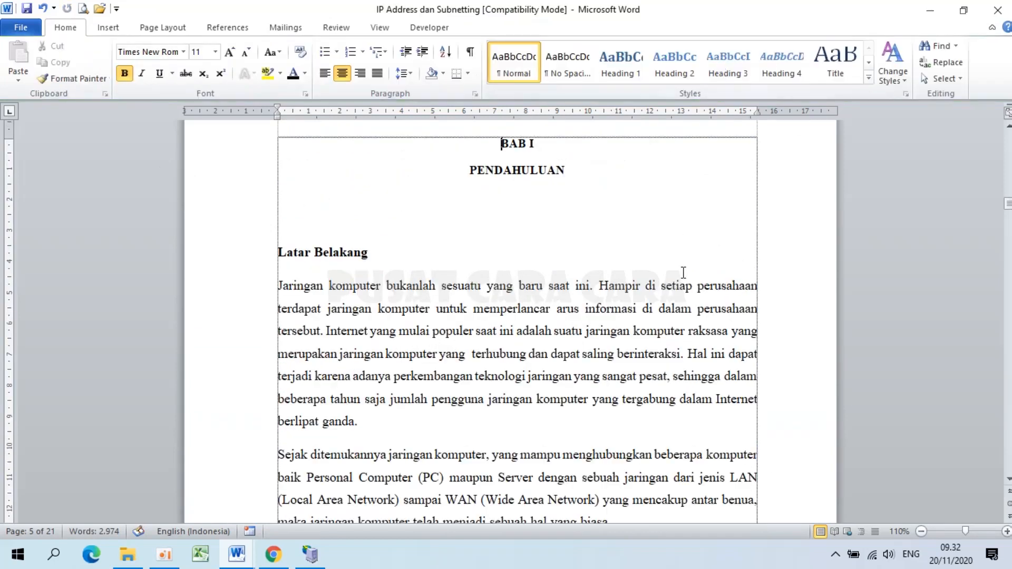
- Check the footer page numbers from the KATA PENGANTAR page through BAB I to the Manfaat page
key("ctrl+Home")
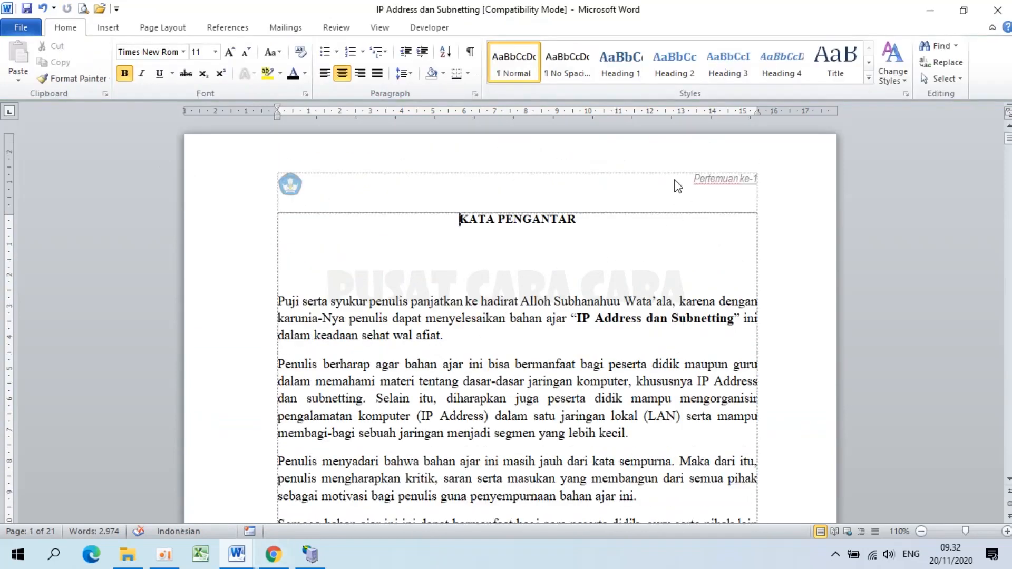
scroll(597, 366, "down", 15)
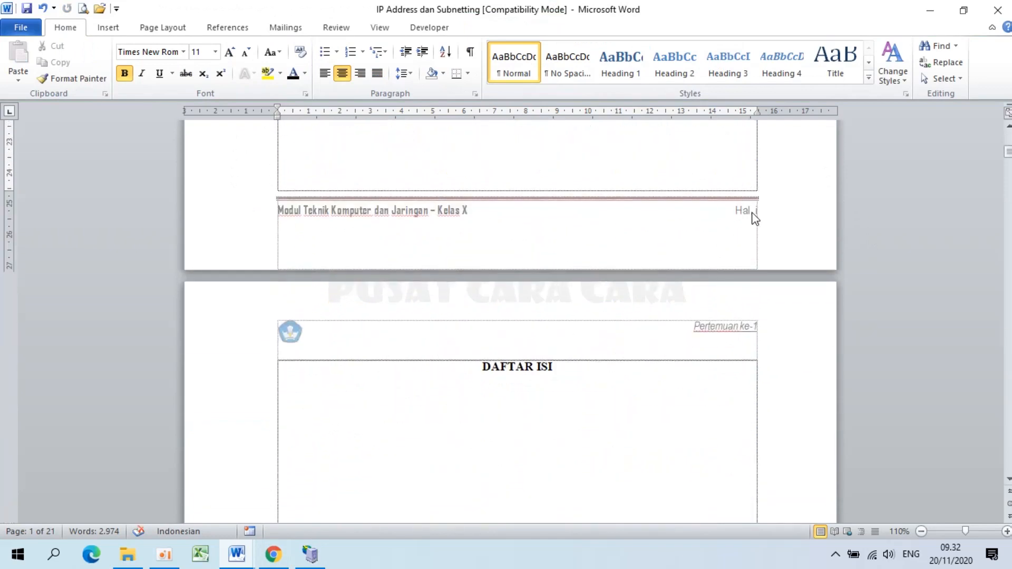
scroll(481, 389, "down", 2)
scroll(481, 389, "up", 6)
scroll(763, 361, "down", 20)
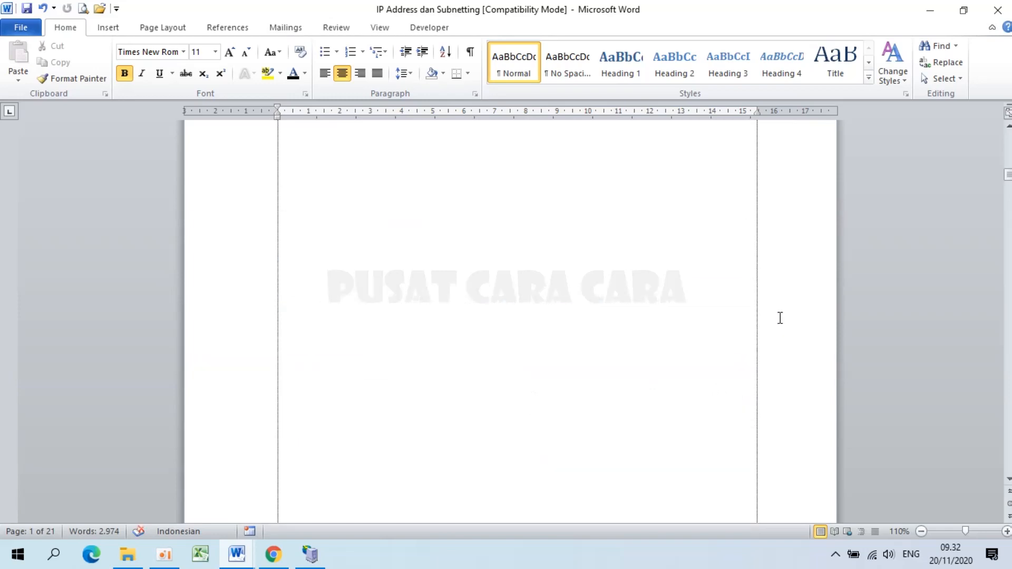
scroll(780, 318, "down", 12)
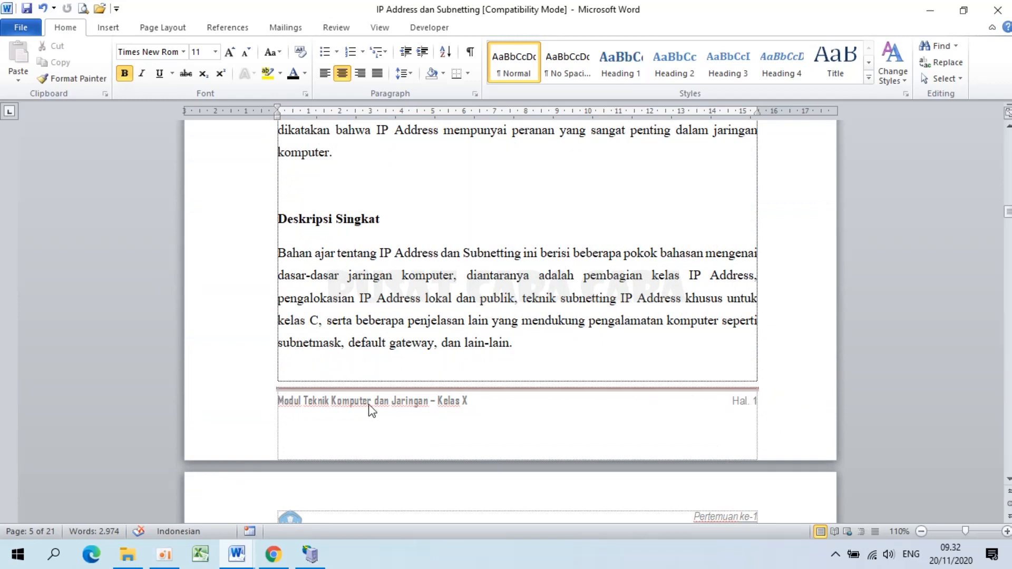
scroll(423, 424, "down", 3)
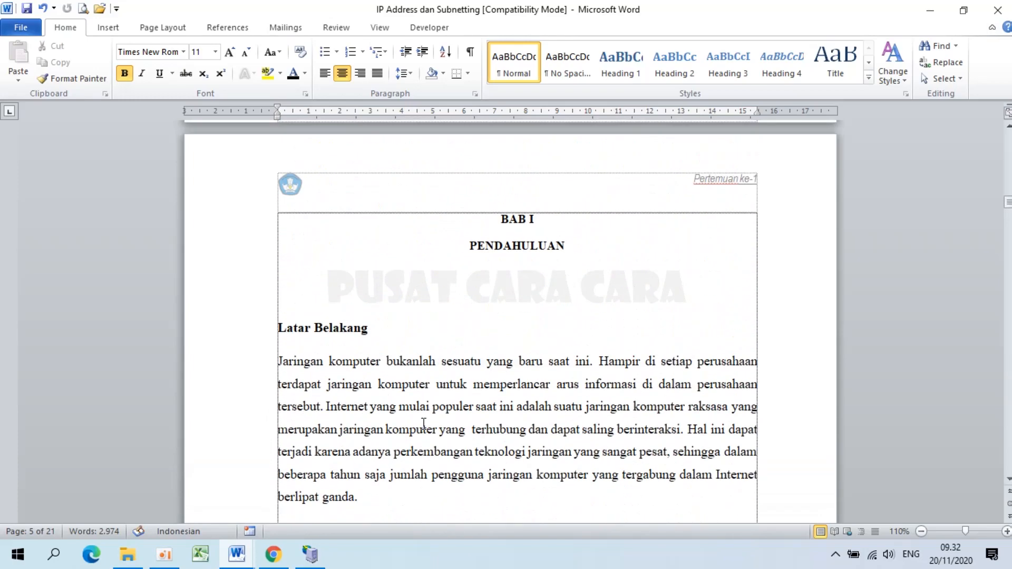
right_click(423, 424)
scroll(423, 424, "down", 10)
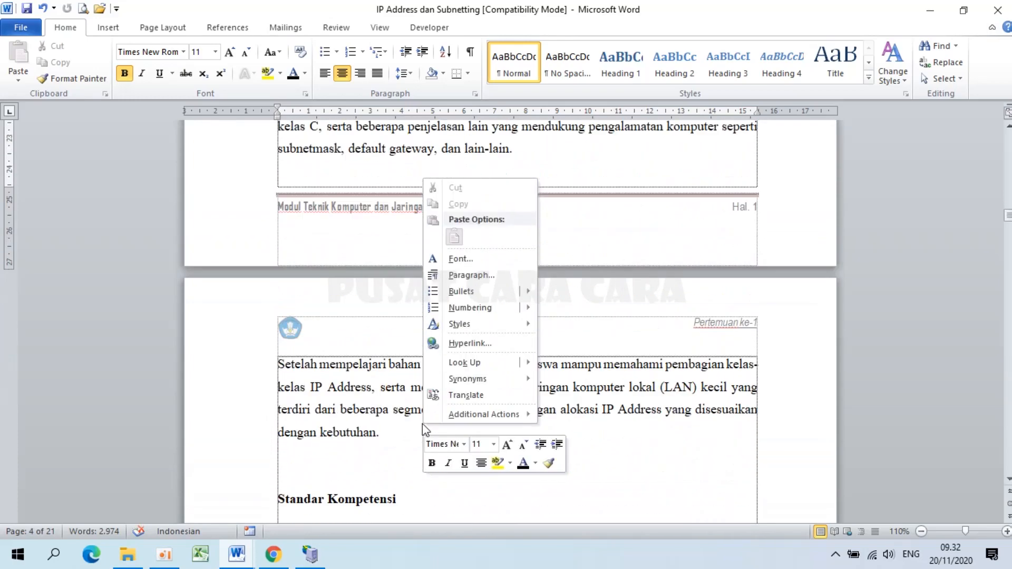
left_click(652, 440)
scroll(651, 439, "down", 15)
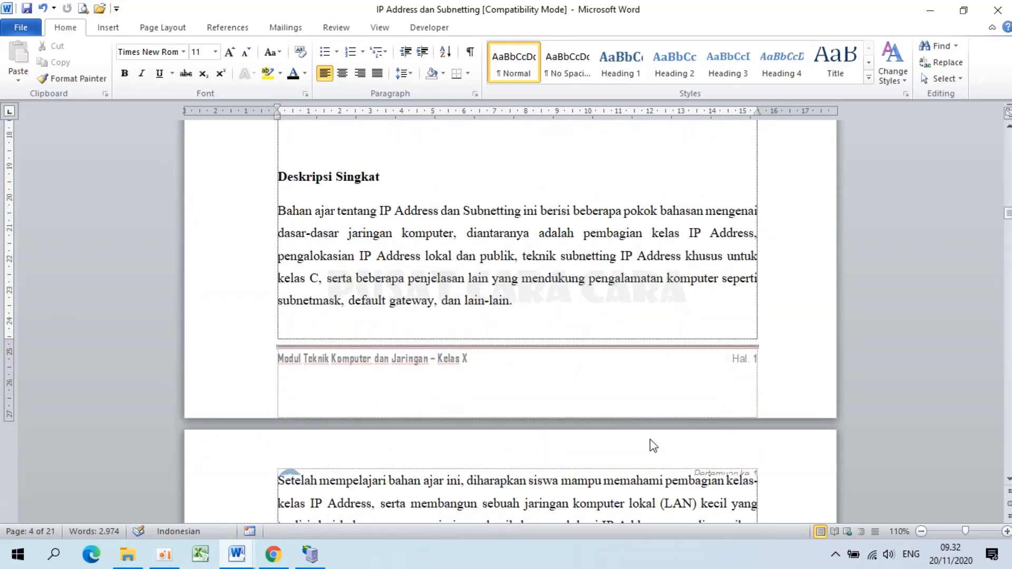
scroll(651, 439, "down", 15)
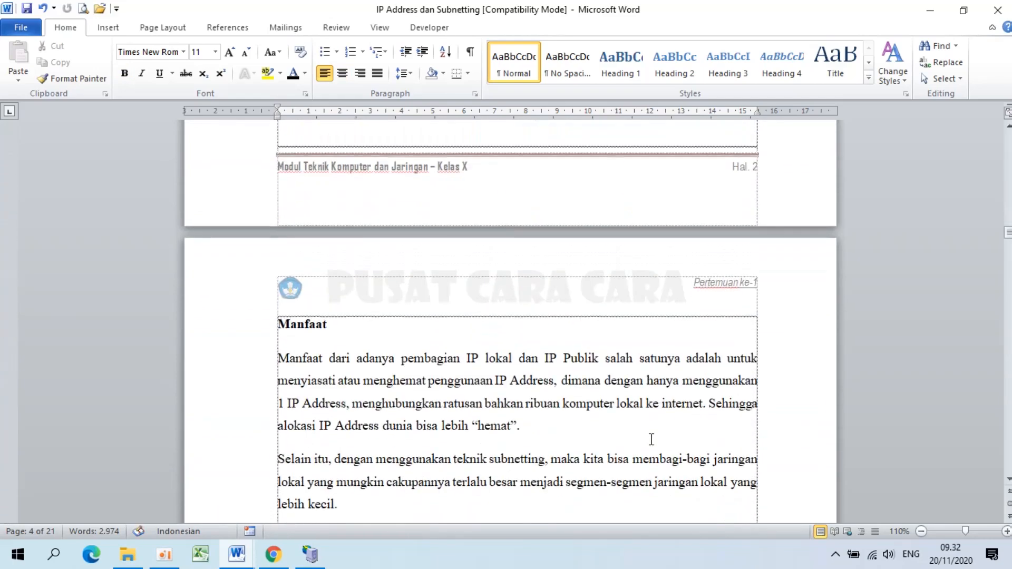
- Open the print preview at the KATA PENGANTAR page, enlarge it and inspect the header and footer
key("ctrl+Home")
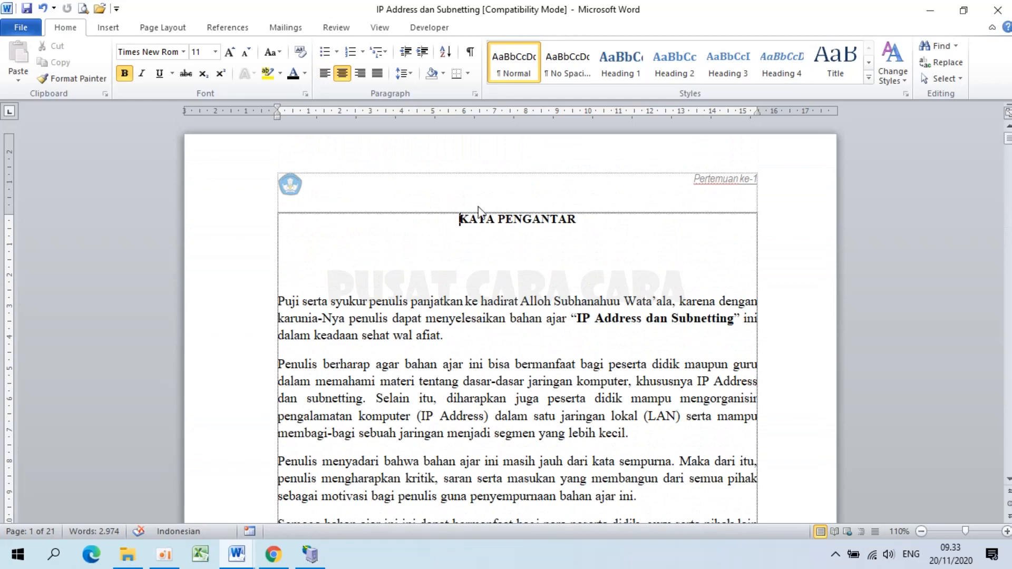
left_click(83, 9)
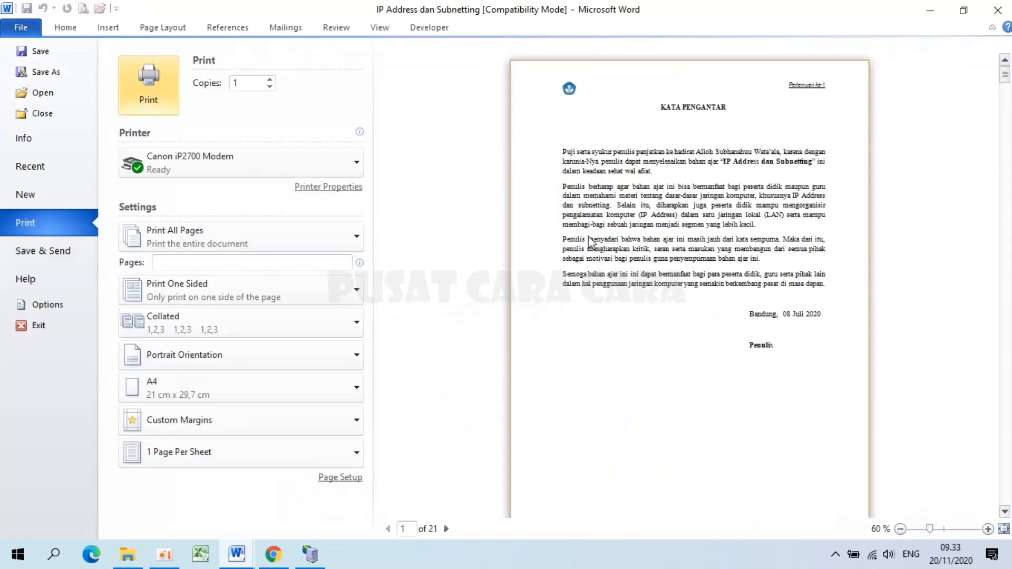
scroll(590, 243, "up", 3)
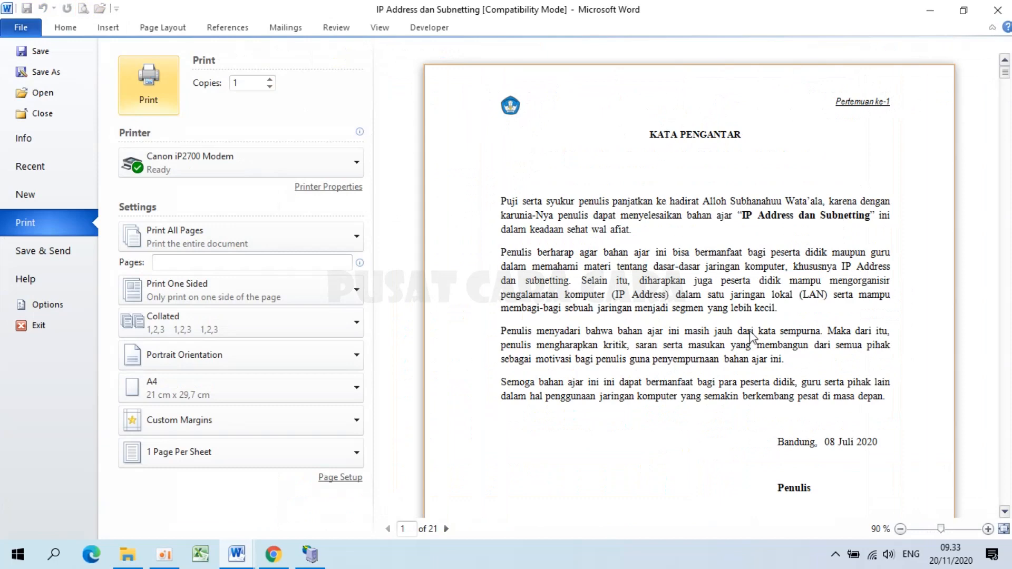
left_click_drag(1005, 512, 1005, 512)
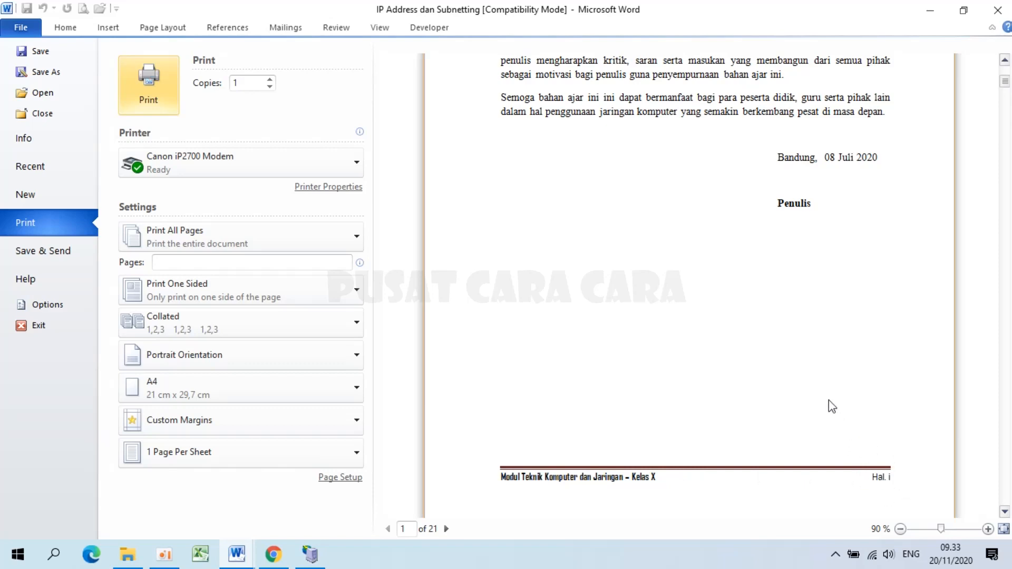
- Switch to the Poin Tutorial Ms Word document and select item 21, "Membuat nomor halaman otomatis"
mouse_move(237, 554)
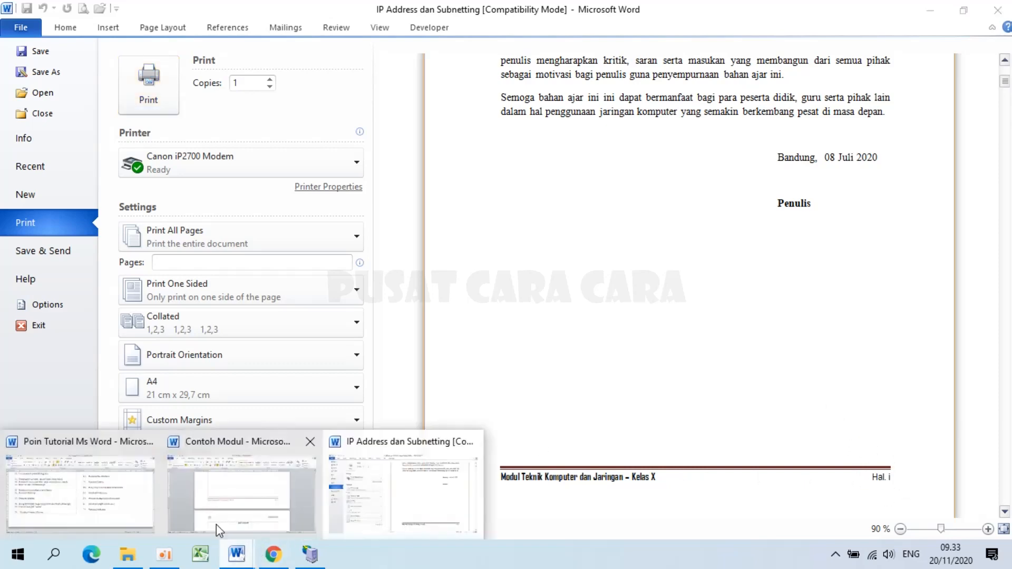
left_click(87, 491)
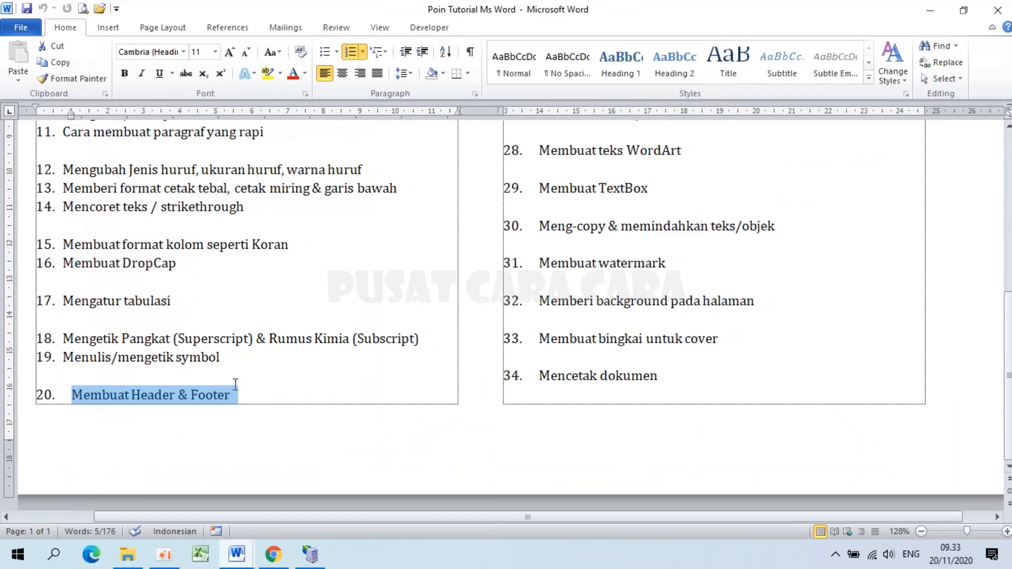
scroll(296, 378, "up", 6)
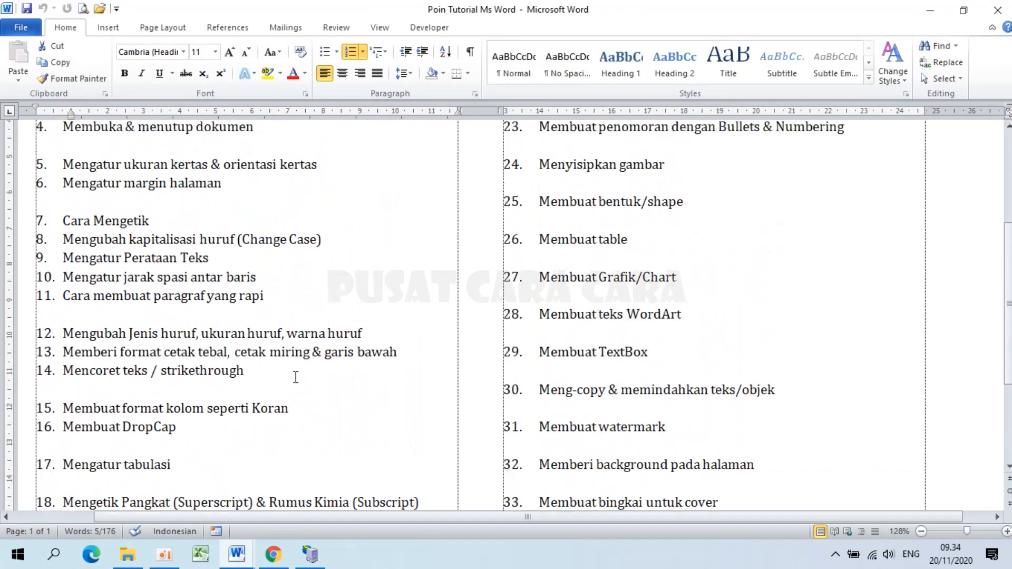
left_click_drag(542, 207, 737, 207)
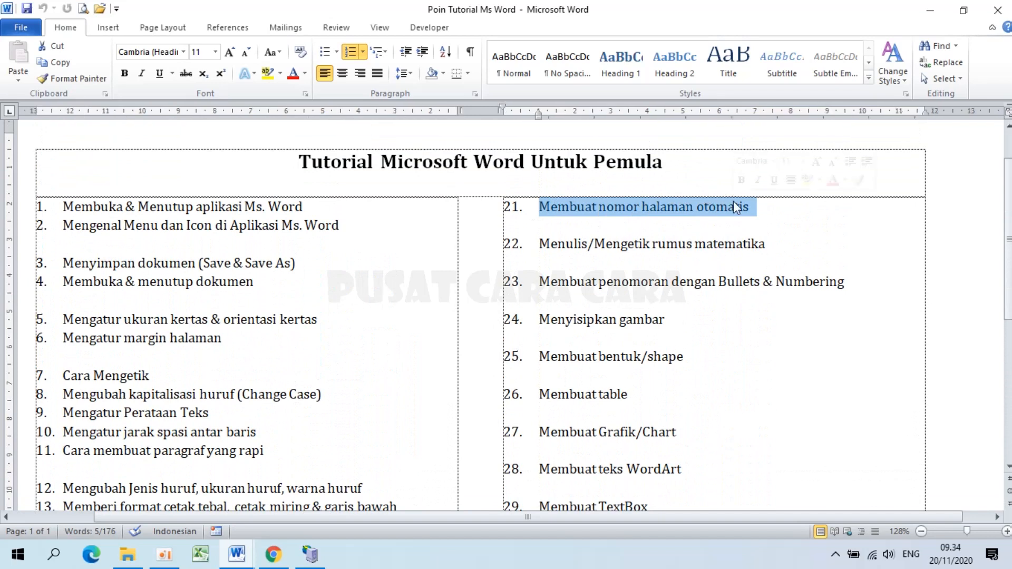